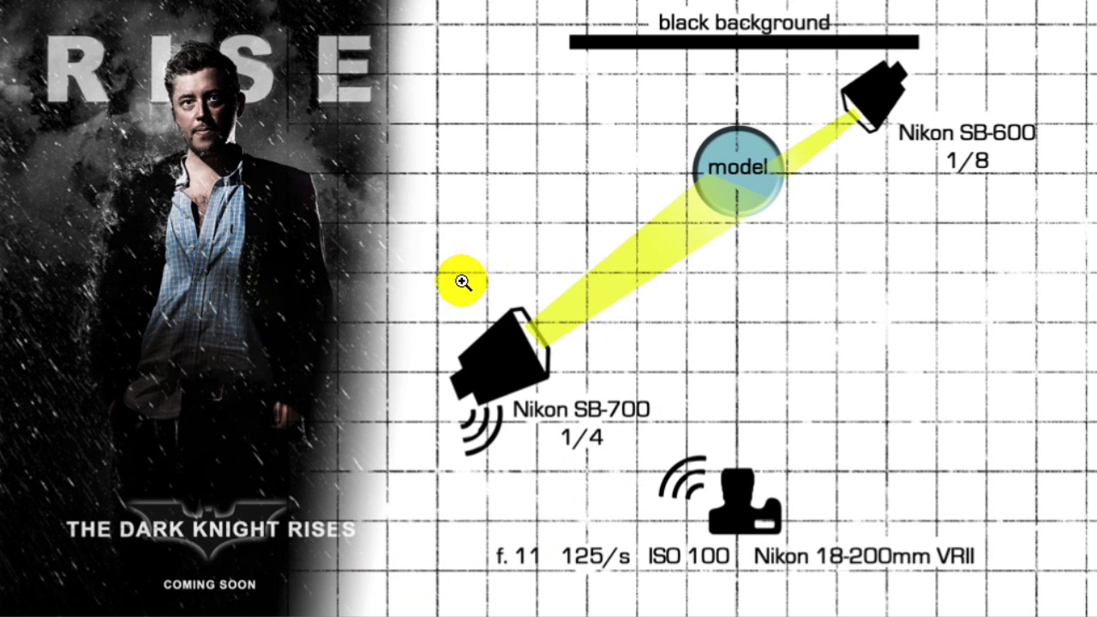
- Delete layer Ebene 2 so only the cut-out portrait Ebene 1 remains
click(206, 73)
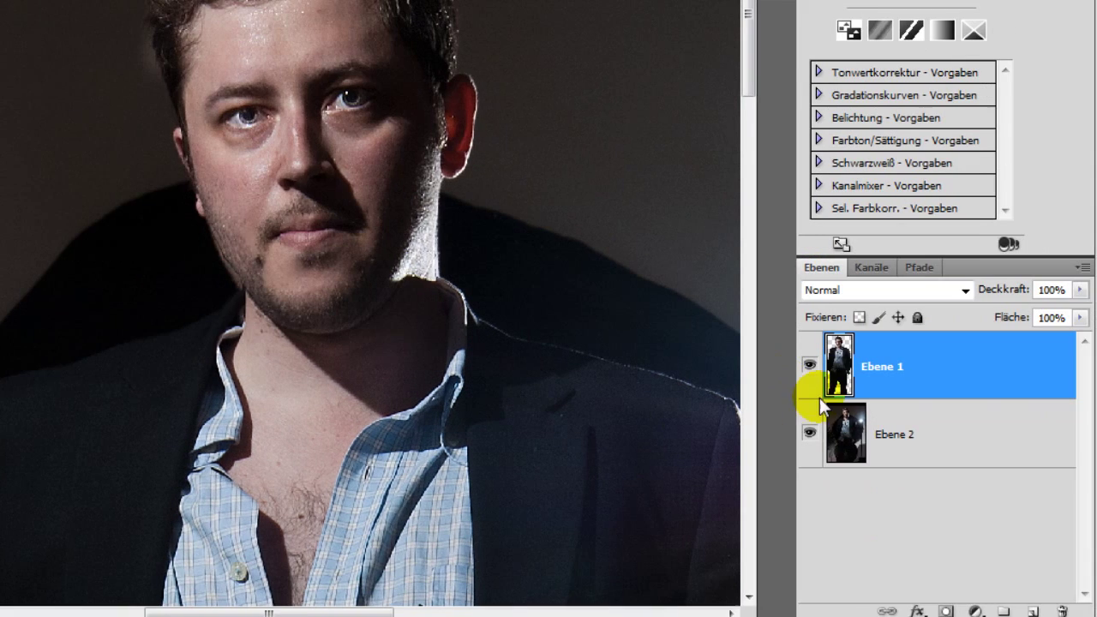
drag(845, 425, 1062, 607)
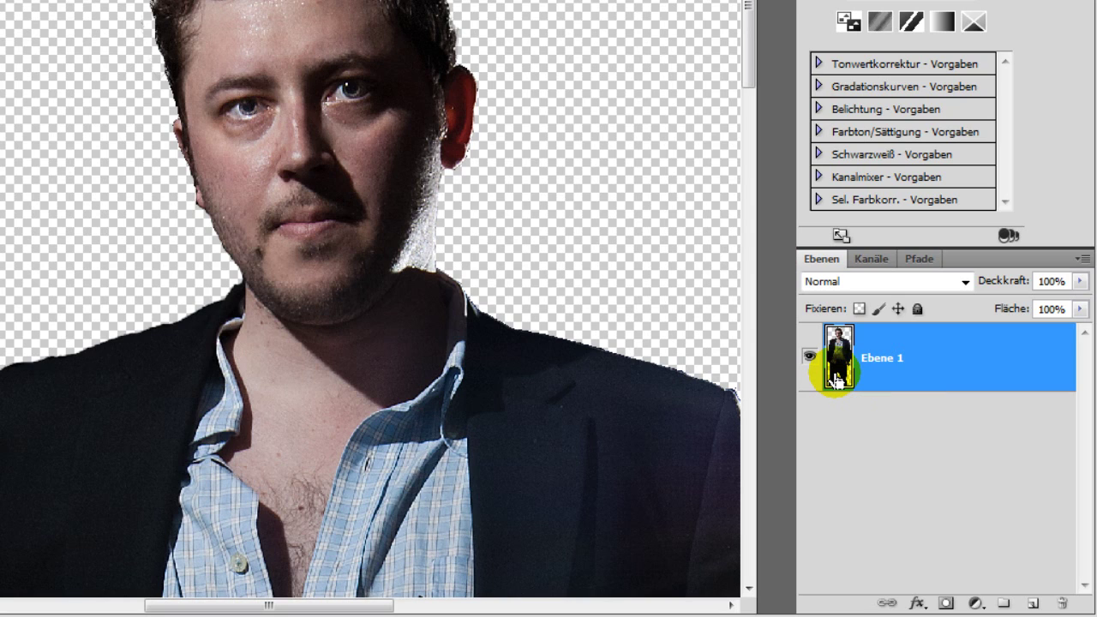
- Duplicate Ebene 1 twice, desaturating the first copy and inverting the second copy
key(ctrl+j)
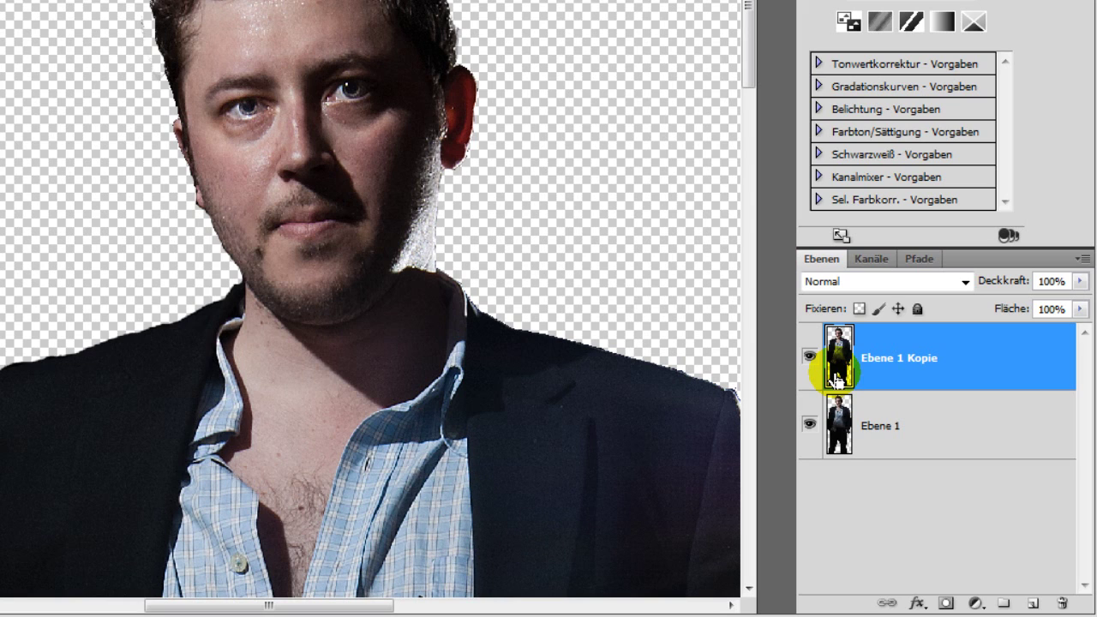
key(ctrl+shift+u)
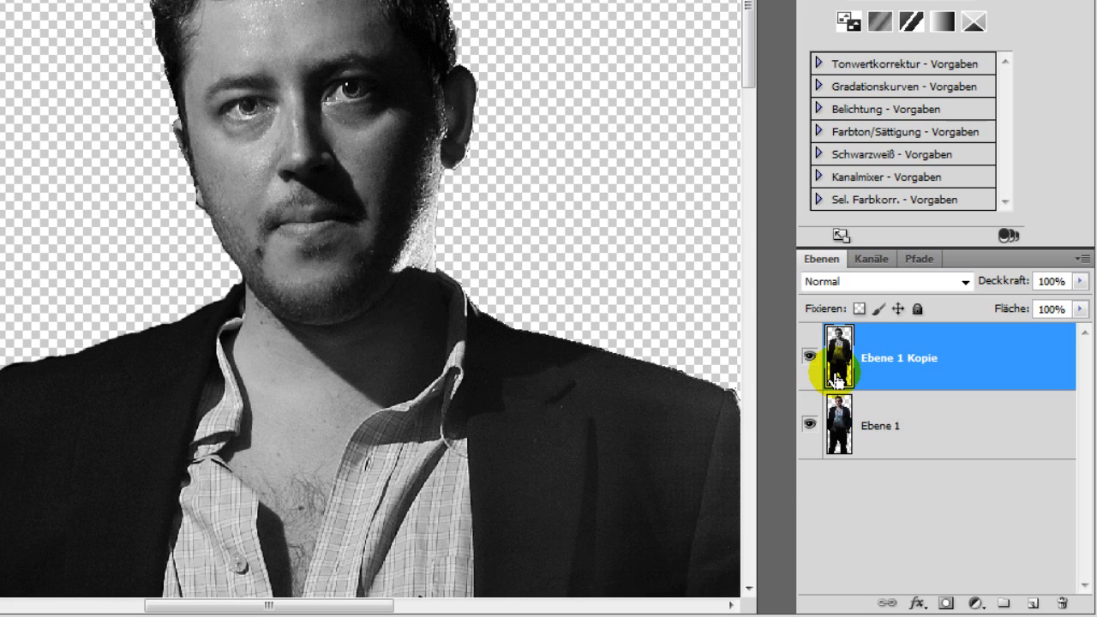
key(ctrl+j)
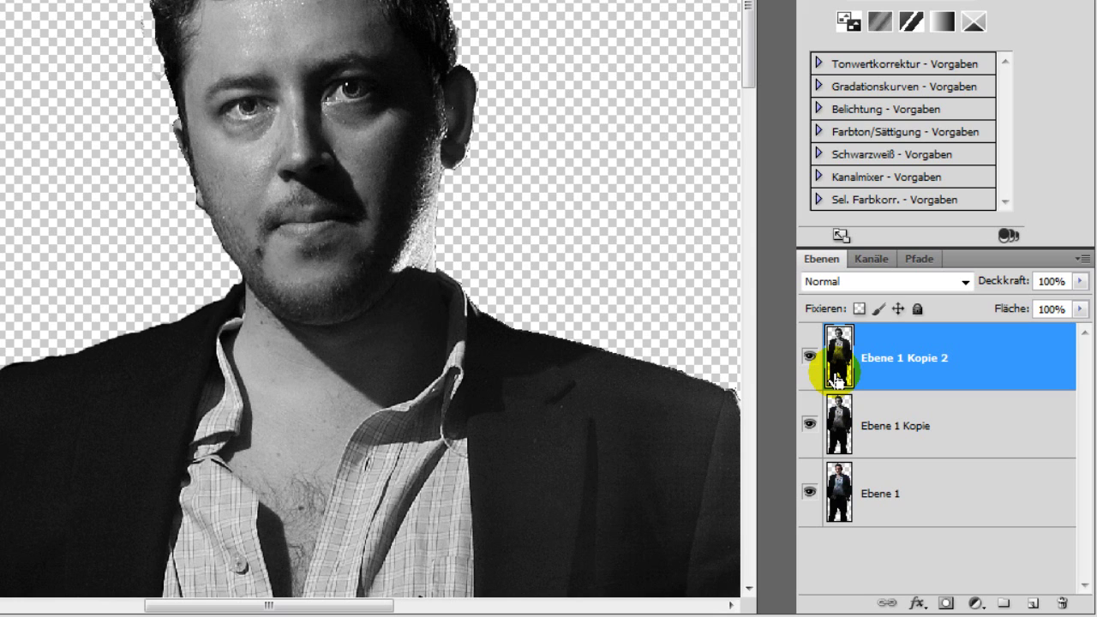
key(ctrl+i)
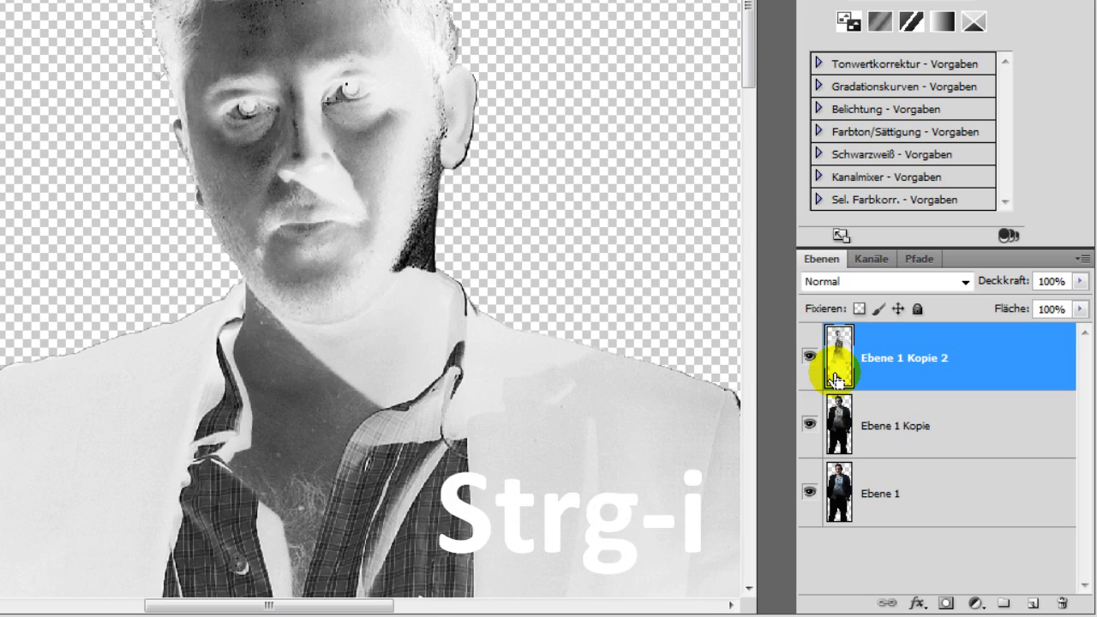
- Set the inverted copy to Strahlendes Licht and load the figure's outline as a selection
click(842, 287)
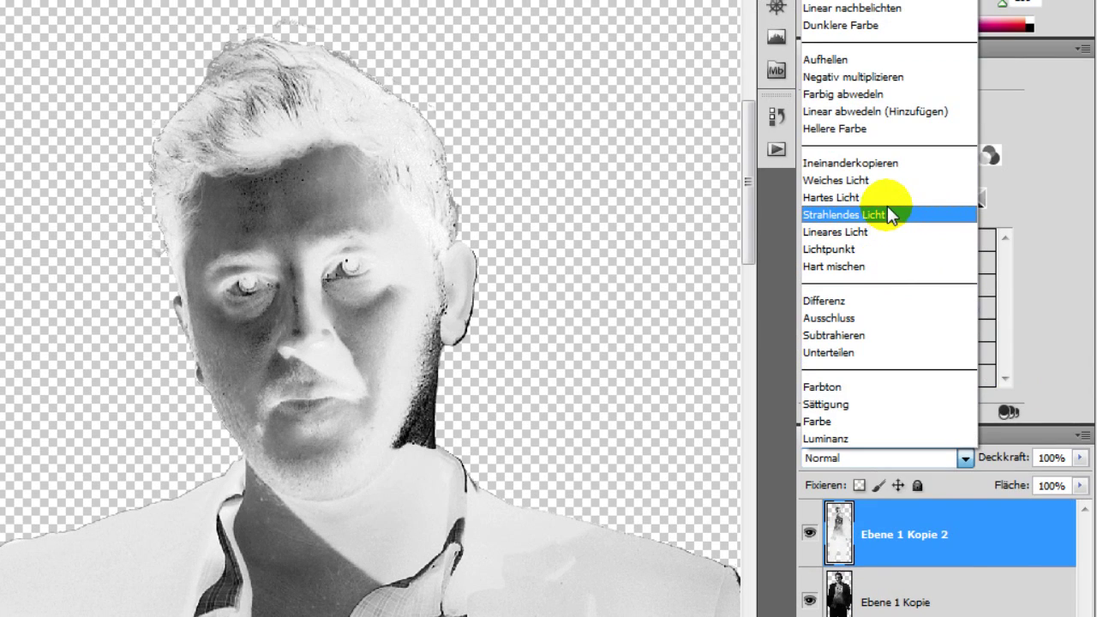
click(887, 206)
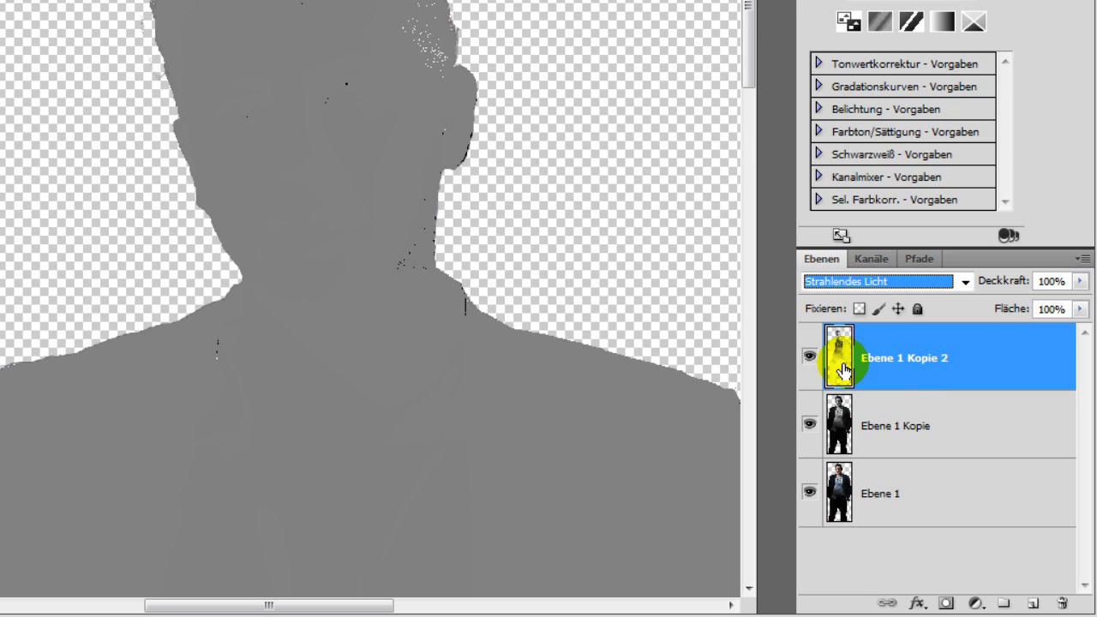
ctrl+click(843, 371)
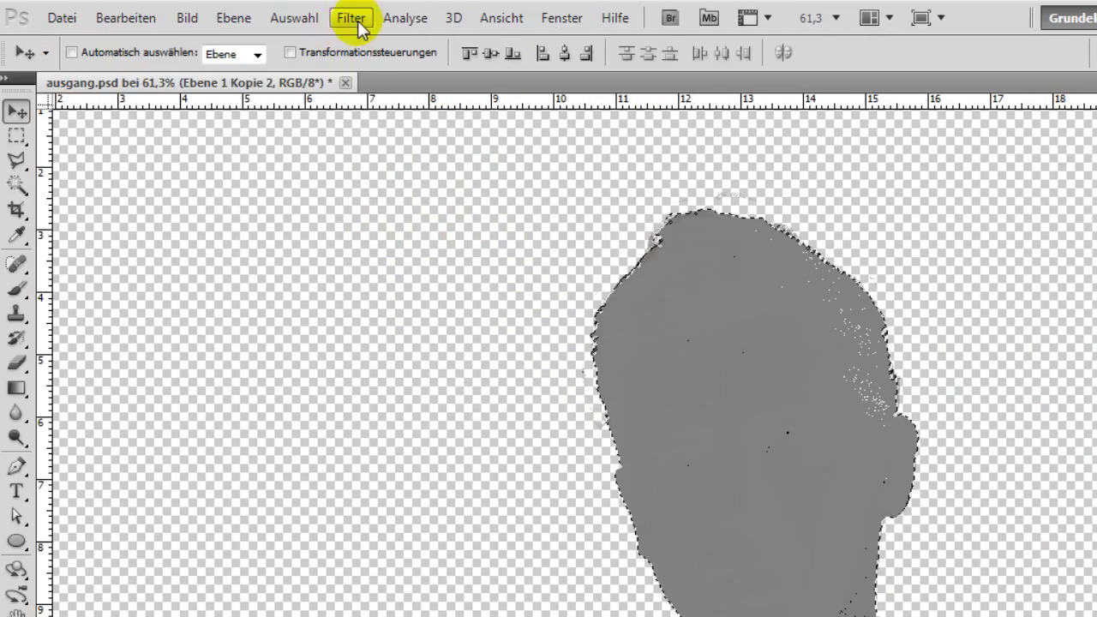
click(86, 18)
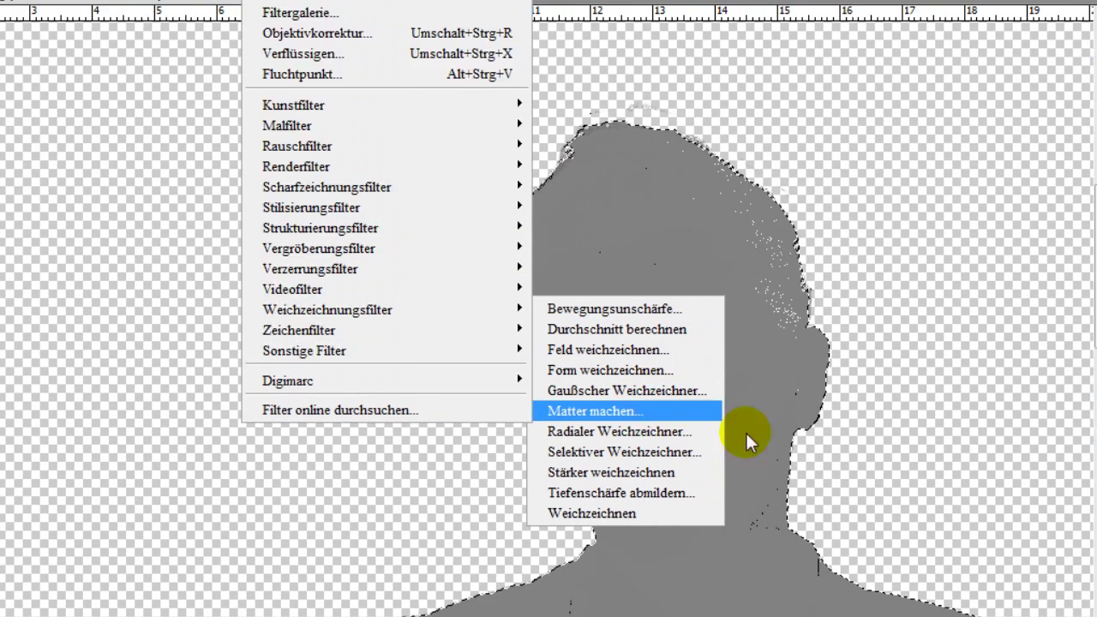
- Blur the inverted copy with Matter machen (radius 12, threshold 228) and merge it down
click(711, 413)
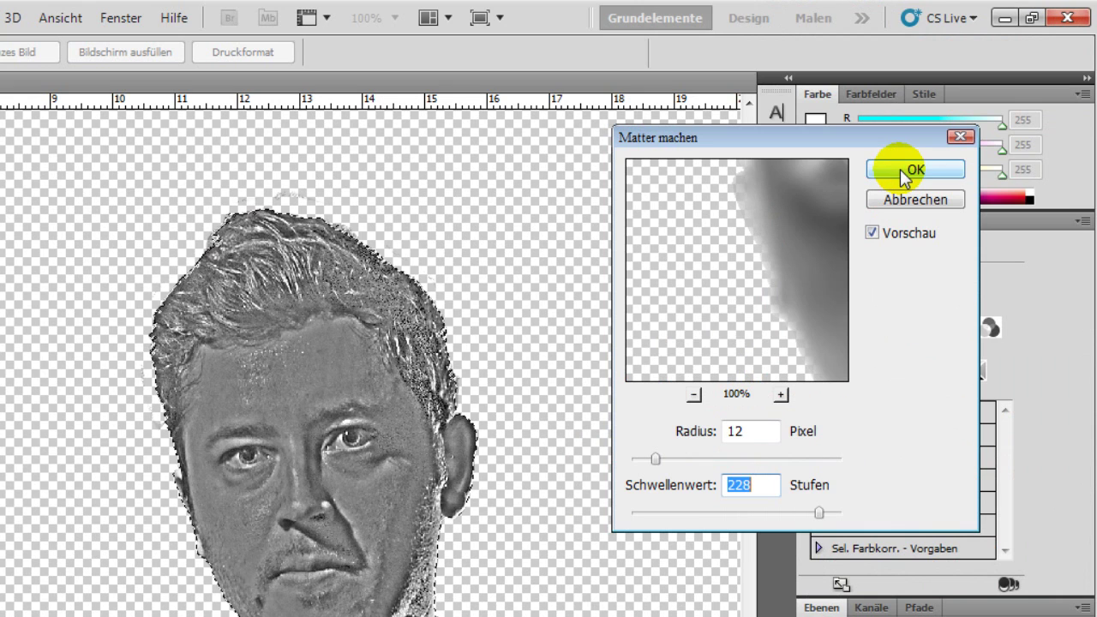
click(902, 174)
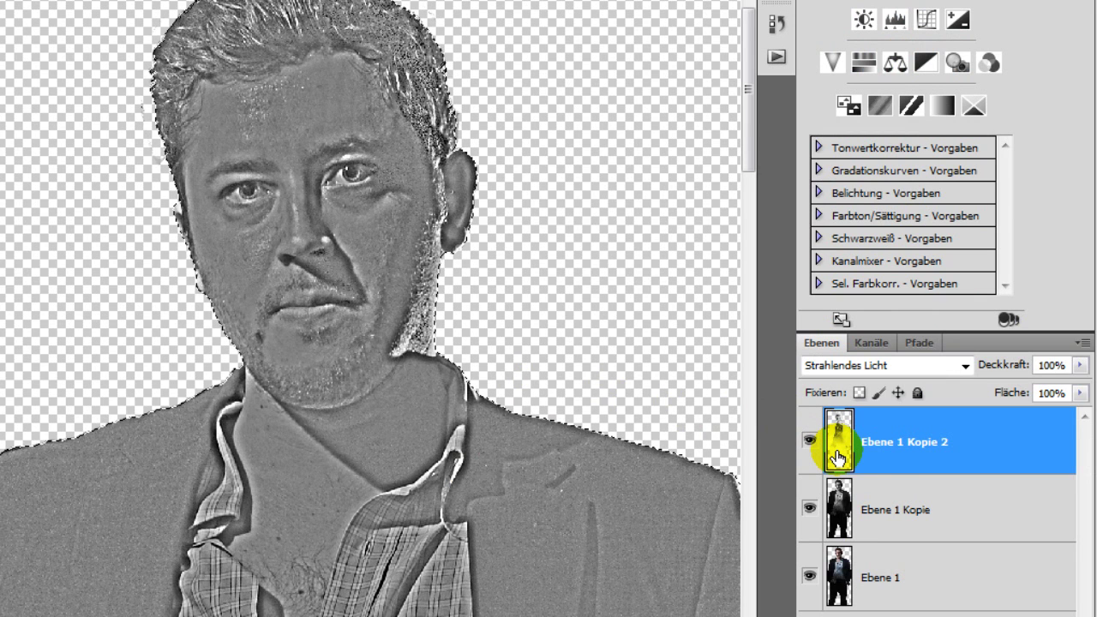
key(ctrl+e)
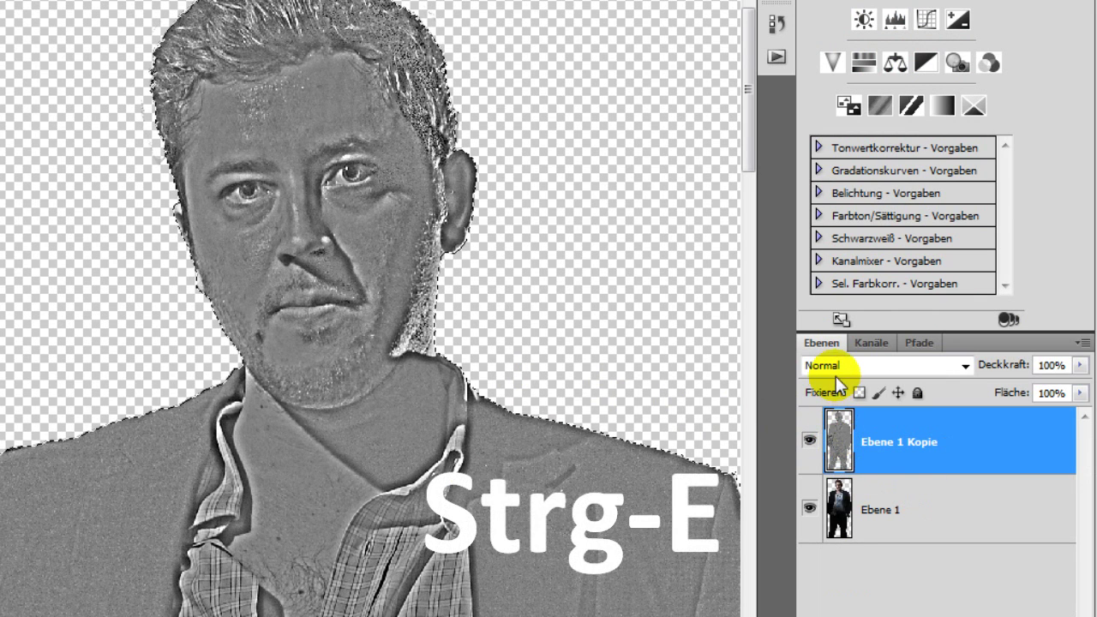
- Set Ebene 1 Kopie to Weiches Licht and give it an inverted, black figure-shaped layer mask
click(836, 370)
click(872, 175)
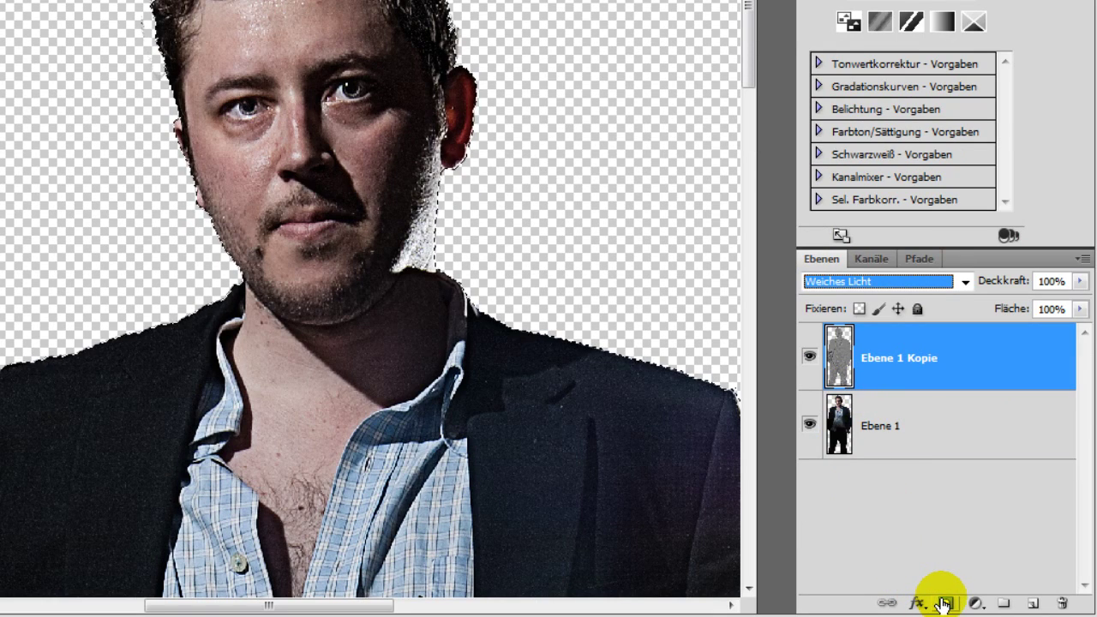
click(943, 605)
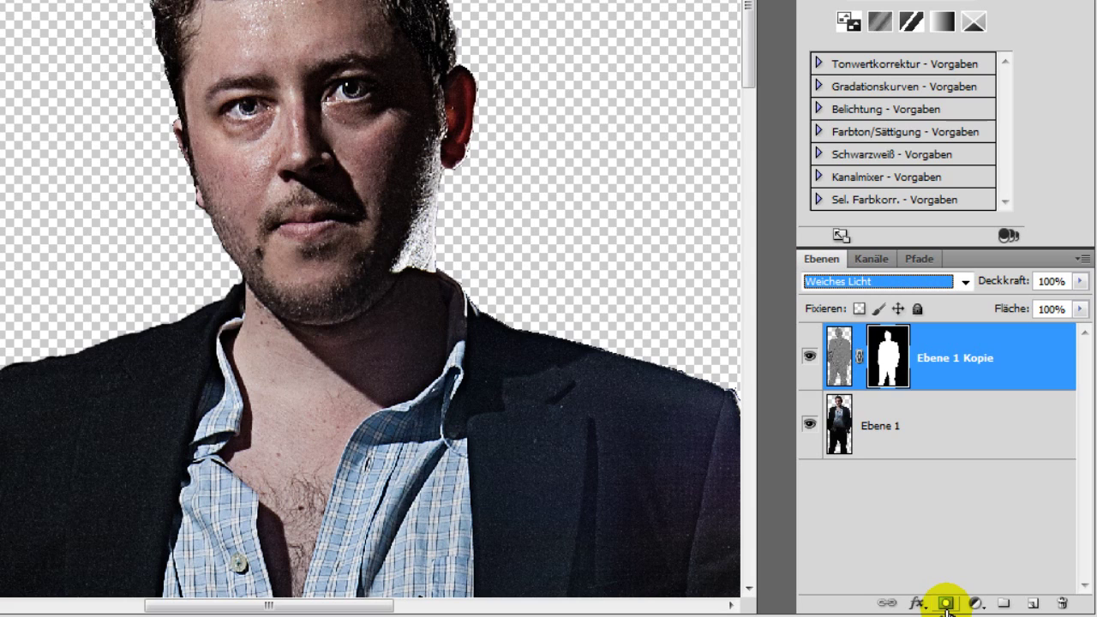
click(887, 368)
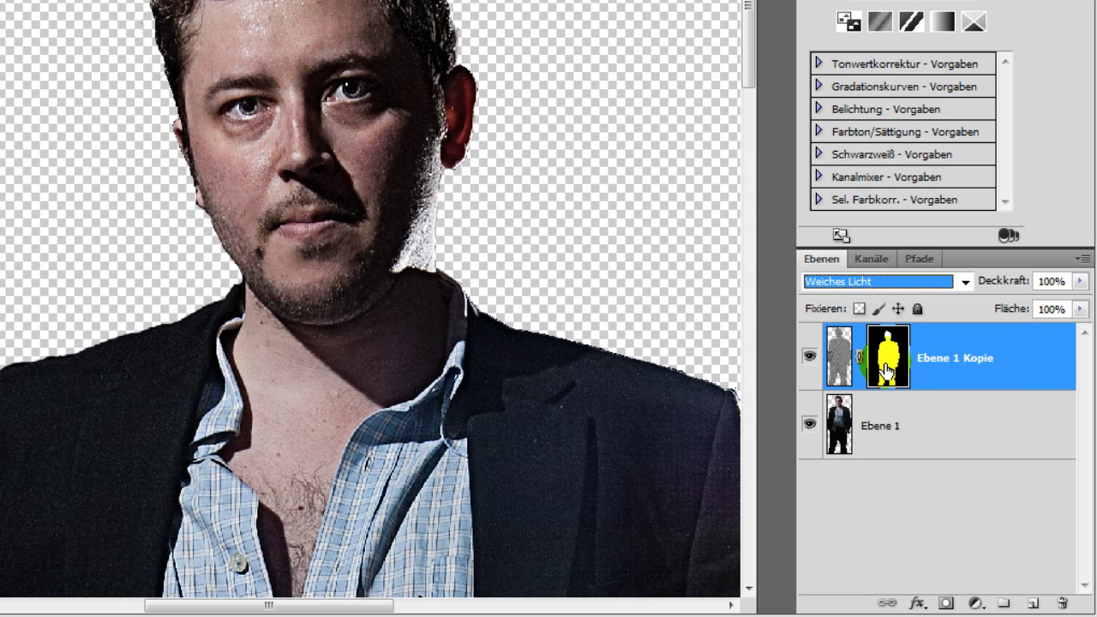
key(ctrl+i)
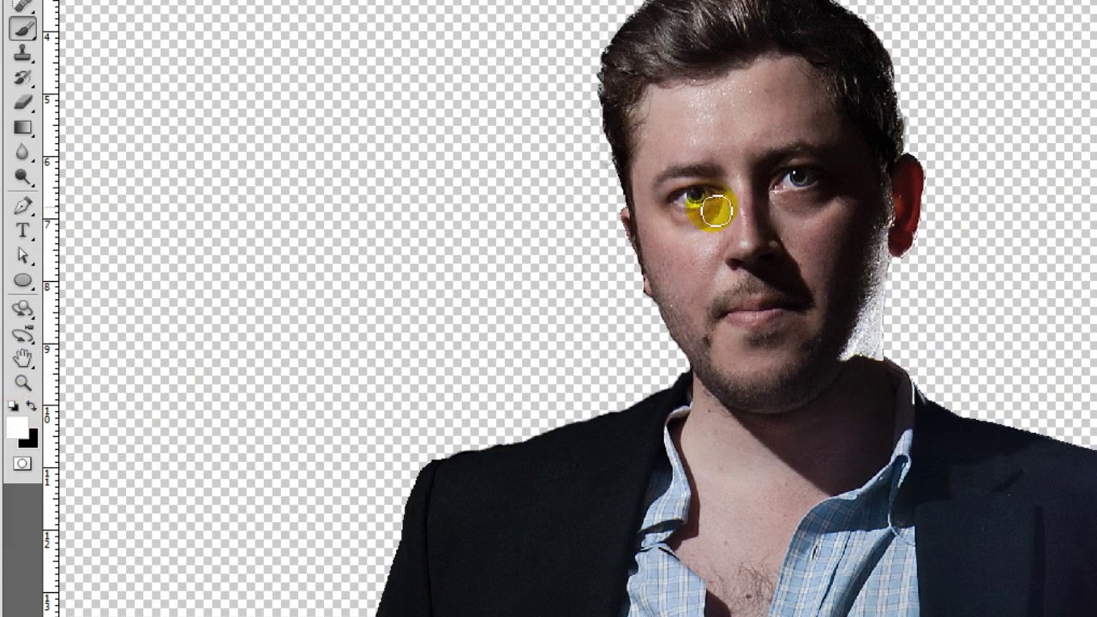
- Paint the detail back over hair, face and shirt with an 85 px soft brush, then merge down
right_click(704, 214)
drag(811, 225, 838, 225)
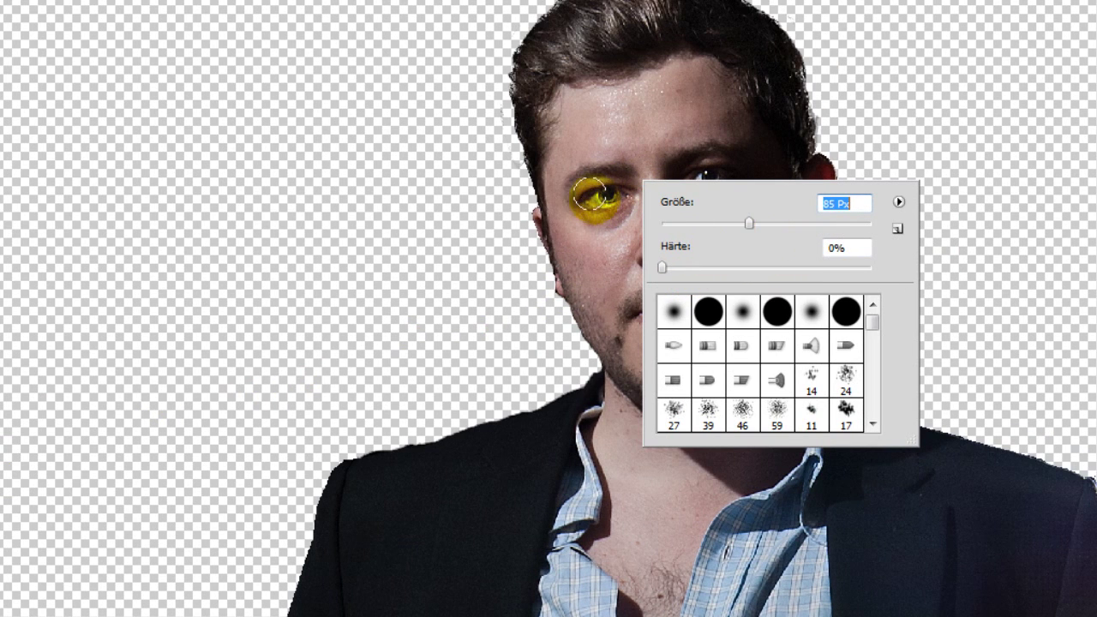
click(580, 190)
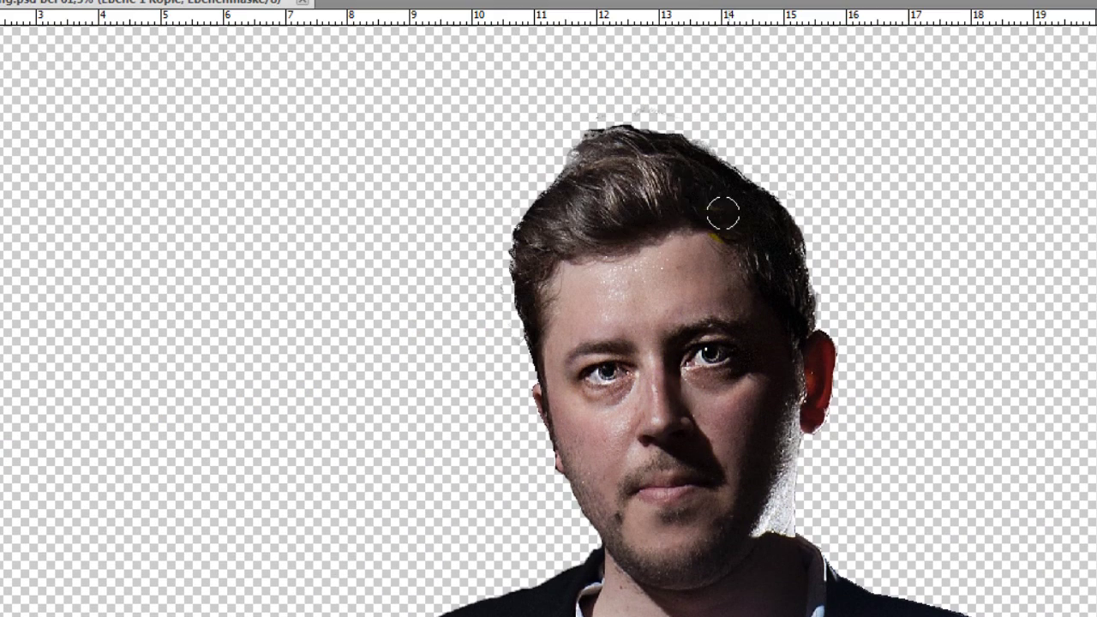
mouse_move(635, 184)
mouse_down()
mouse_move(575, 215)
mouse_move(568, 200)
mouse_move(536, 321)
mouse_up()
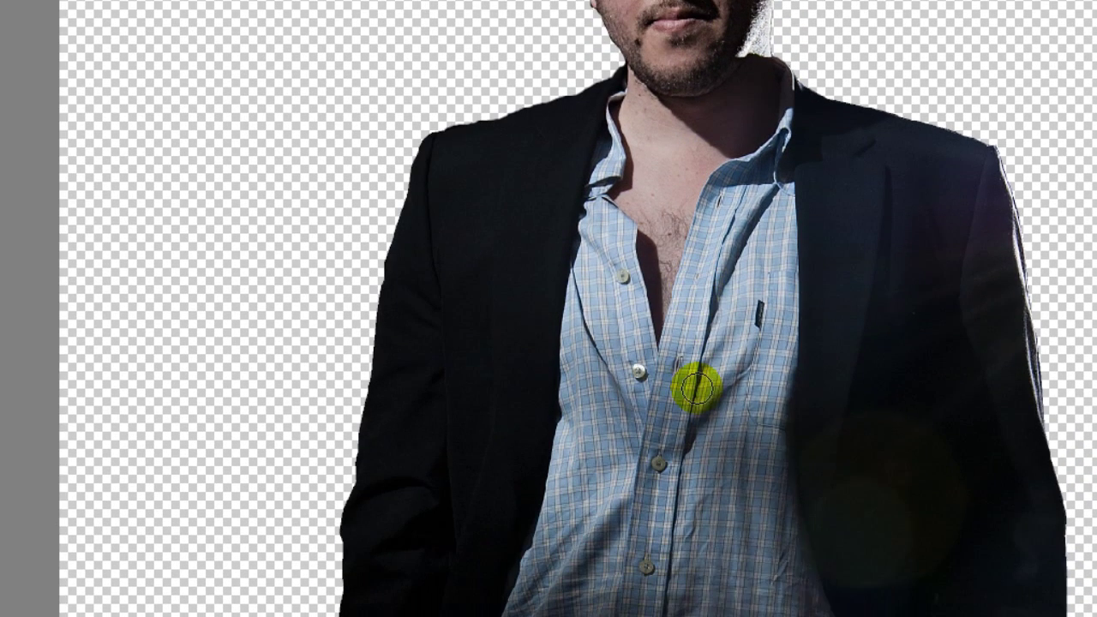
right_click(697, 386)
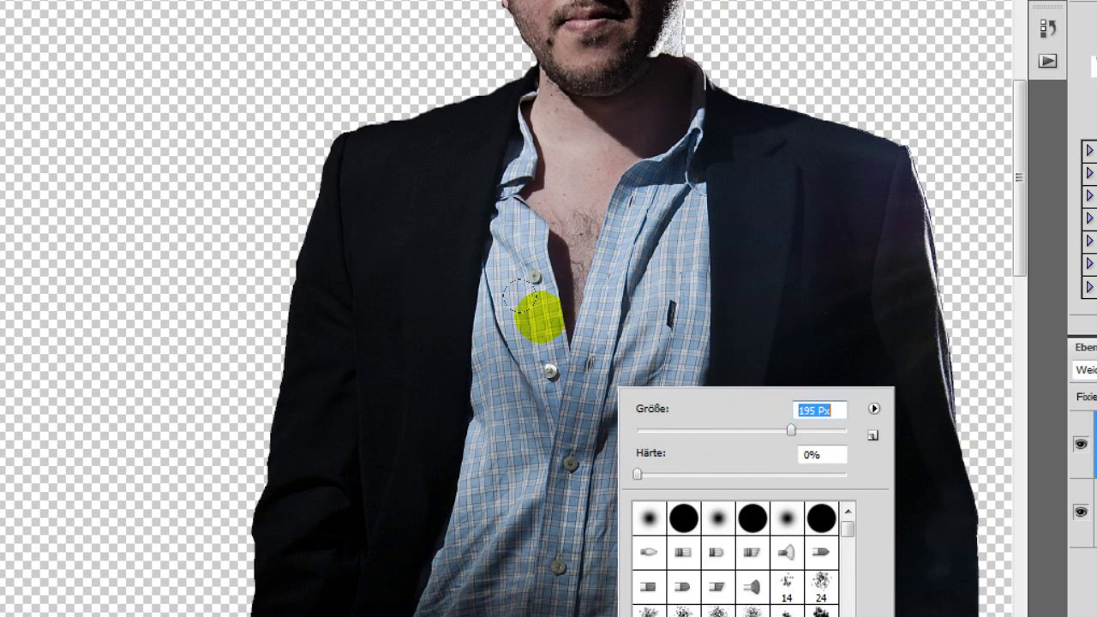
click(536, 283)
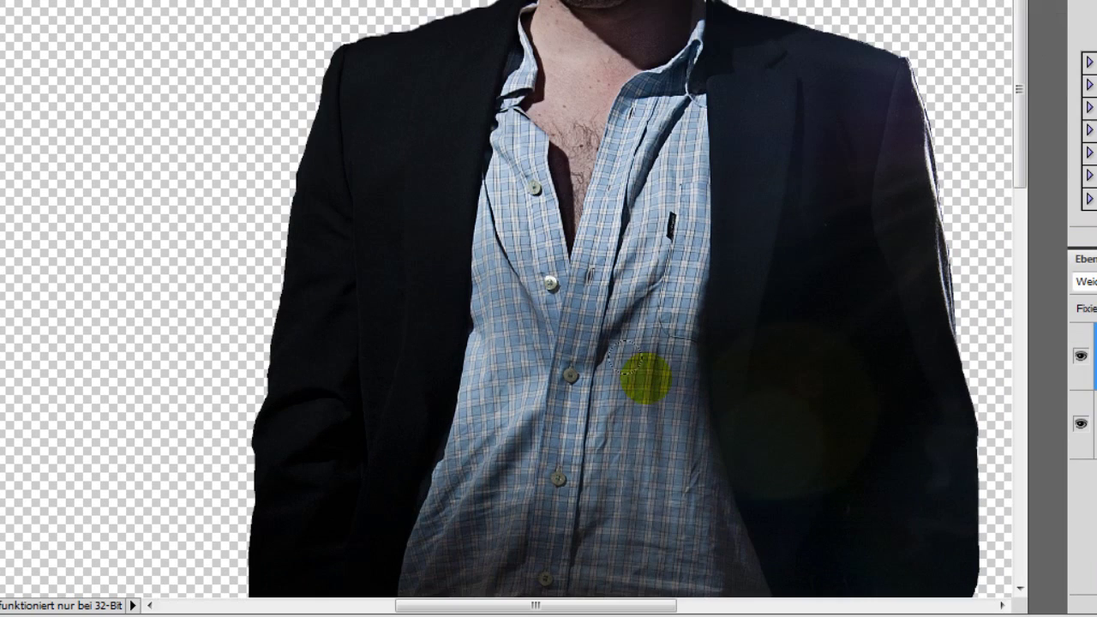
scroll(514, 392, down, 3)
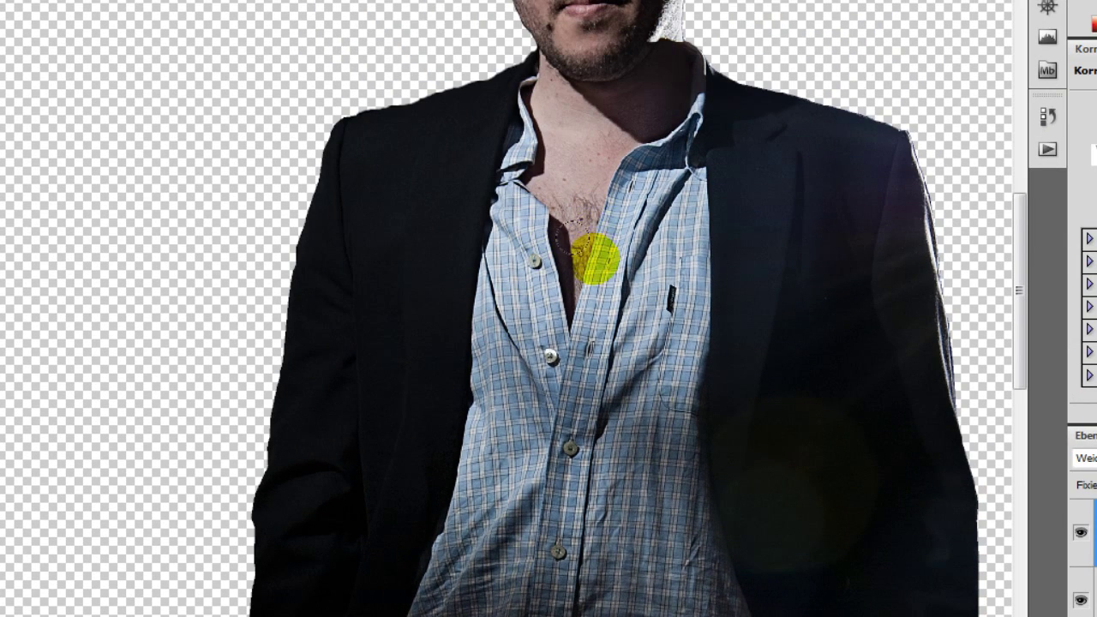
scroll(594, 258, up, 5)
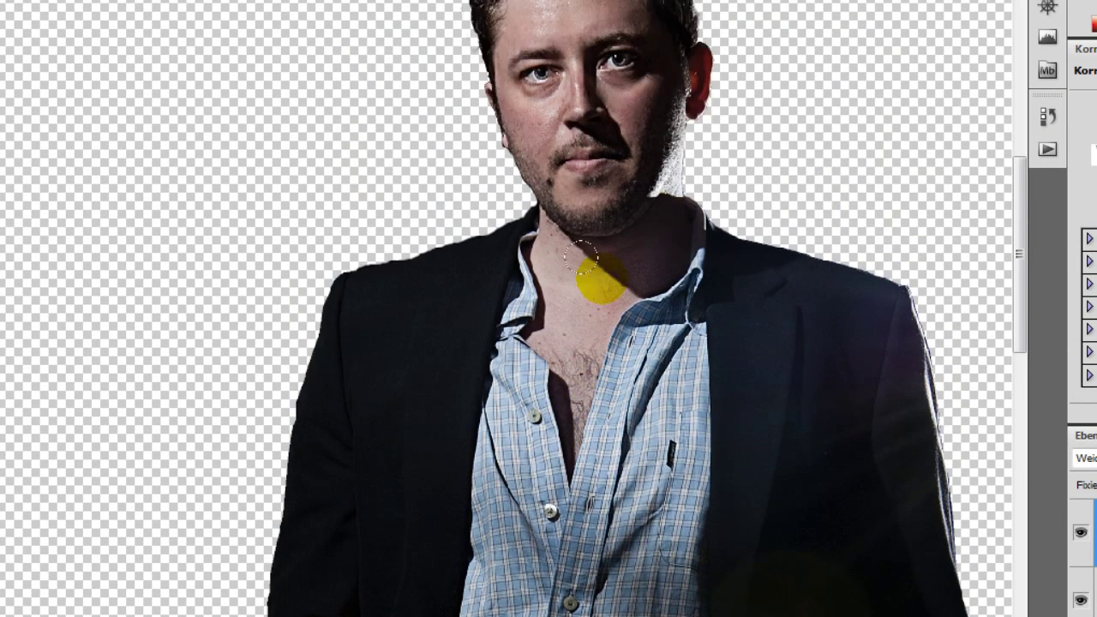
scroll(579, 360, up, 3)
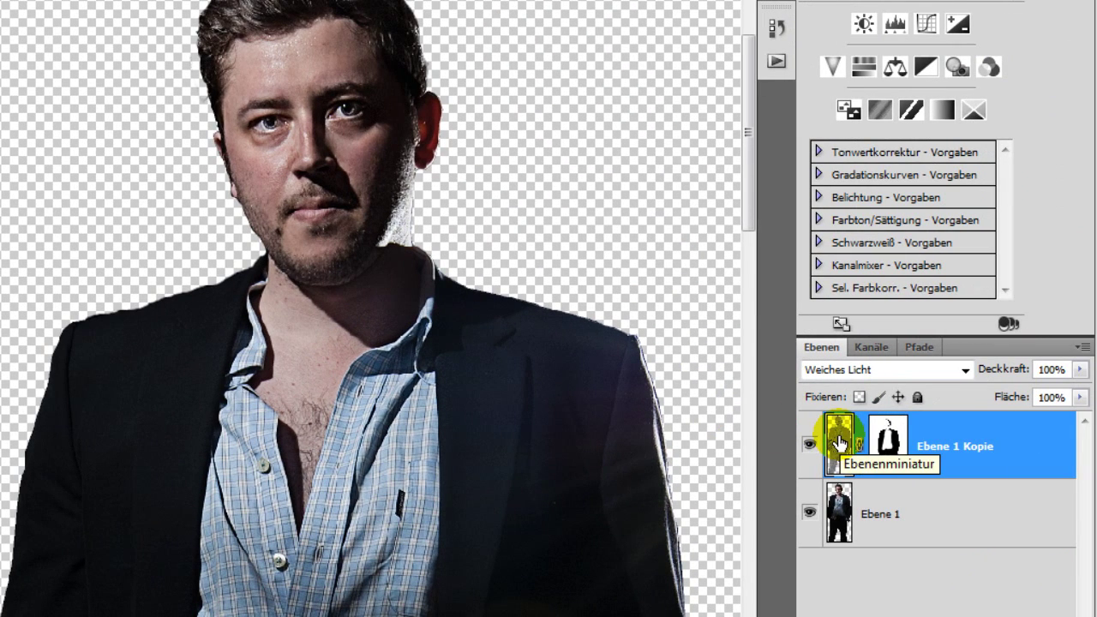
key(ctrl+e)
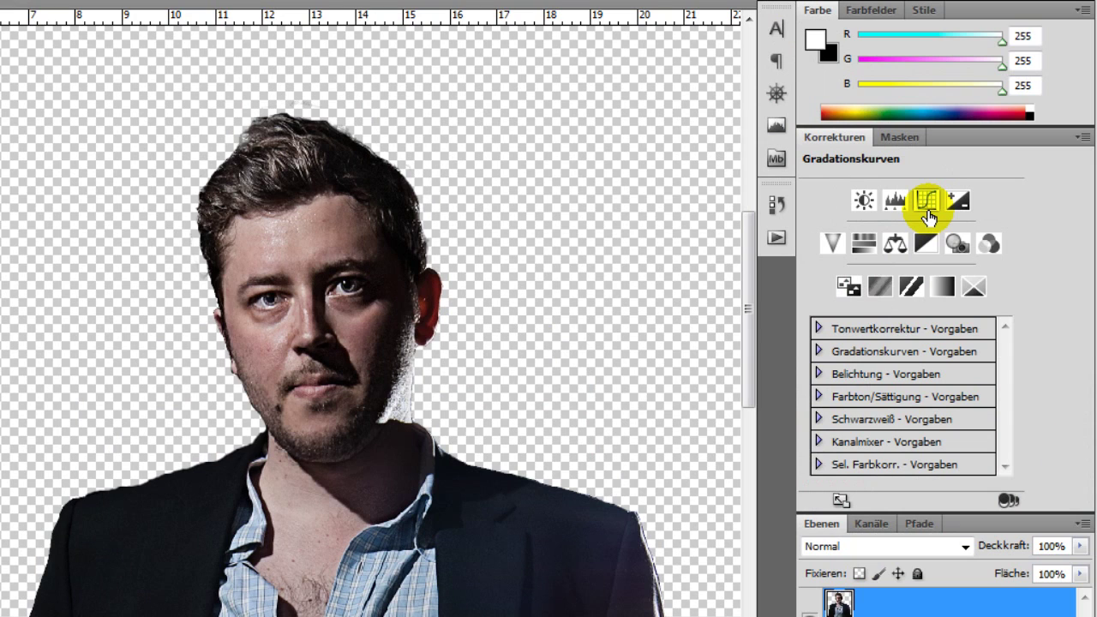
- Add a Gradationskurven adjustment and pull the curve down to darken the portrait
click(927, 206)
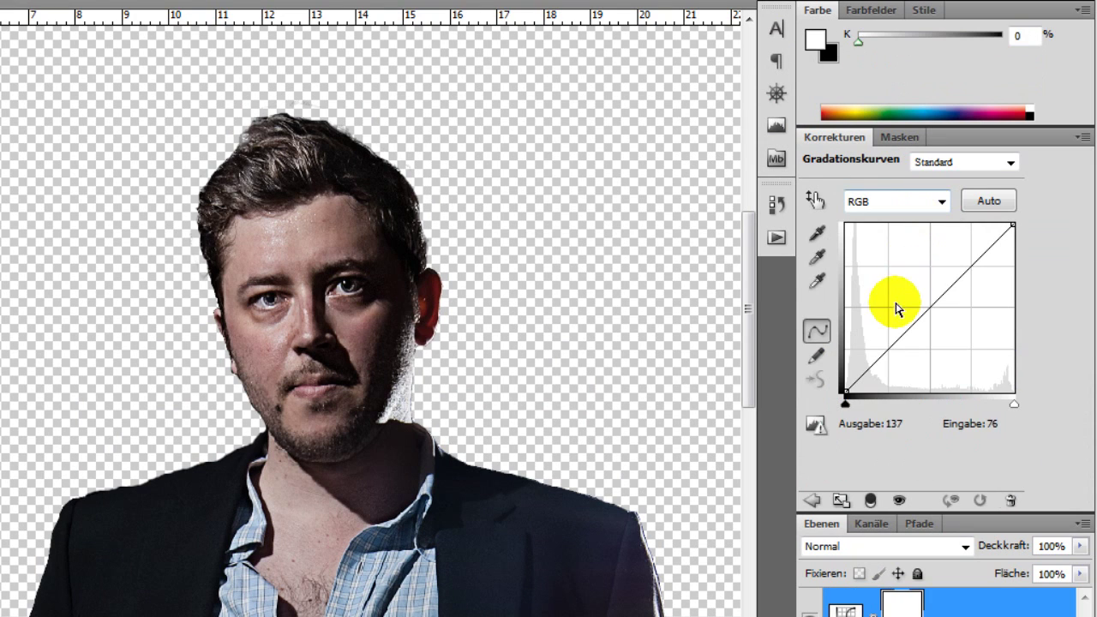
drag(901, 335, 966, 269)
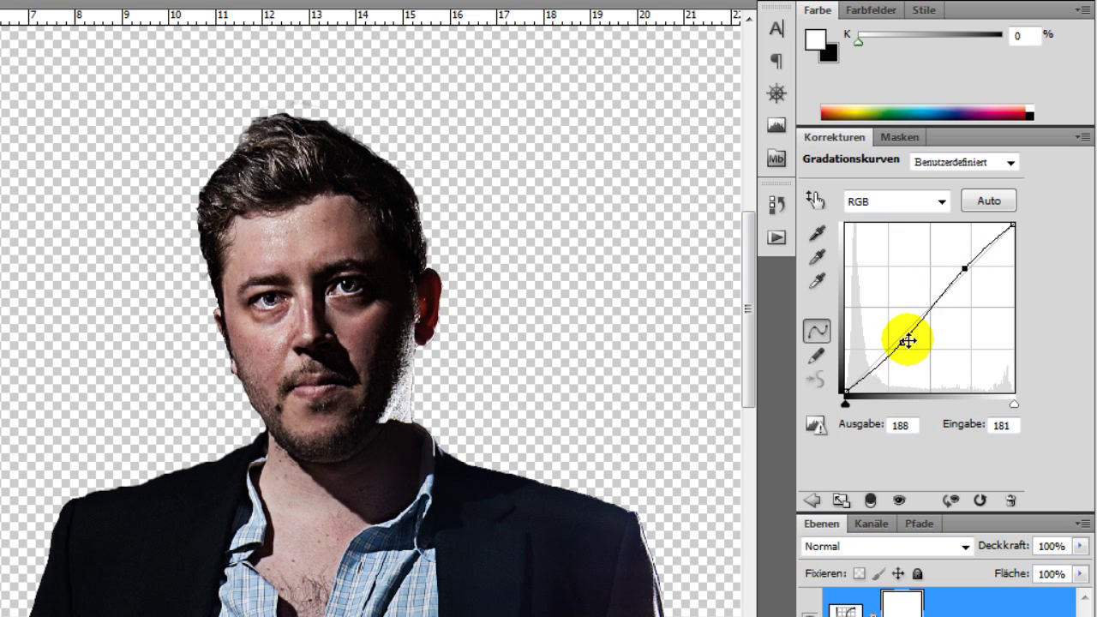
drag(906, 341, 901, 343)
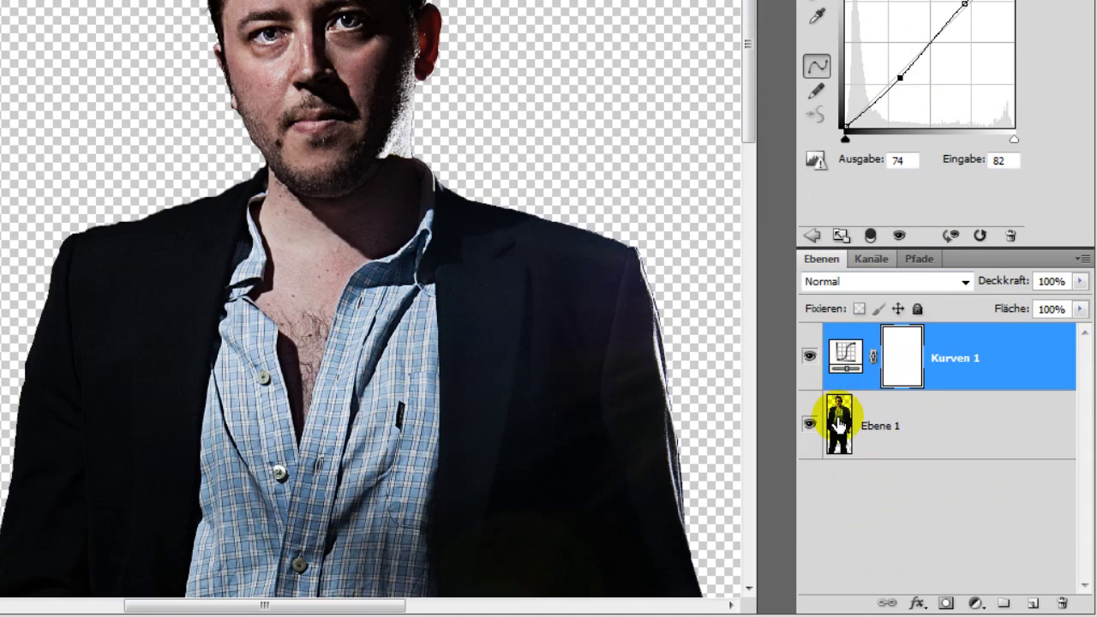
- Add a Dynamik adjustment above Ebene 1 with Dynamik −25 and Sättigung +6
click(834, 435)
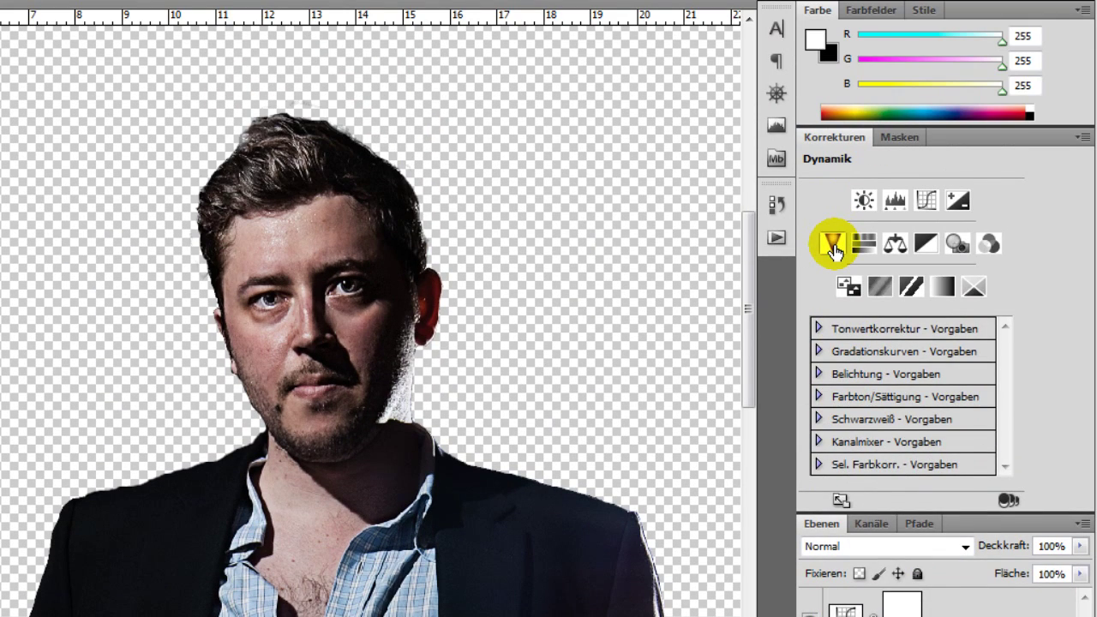
click(834, 246)
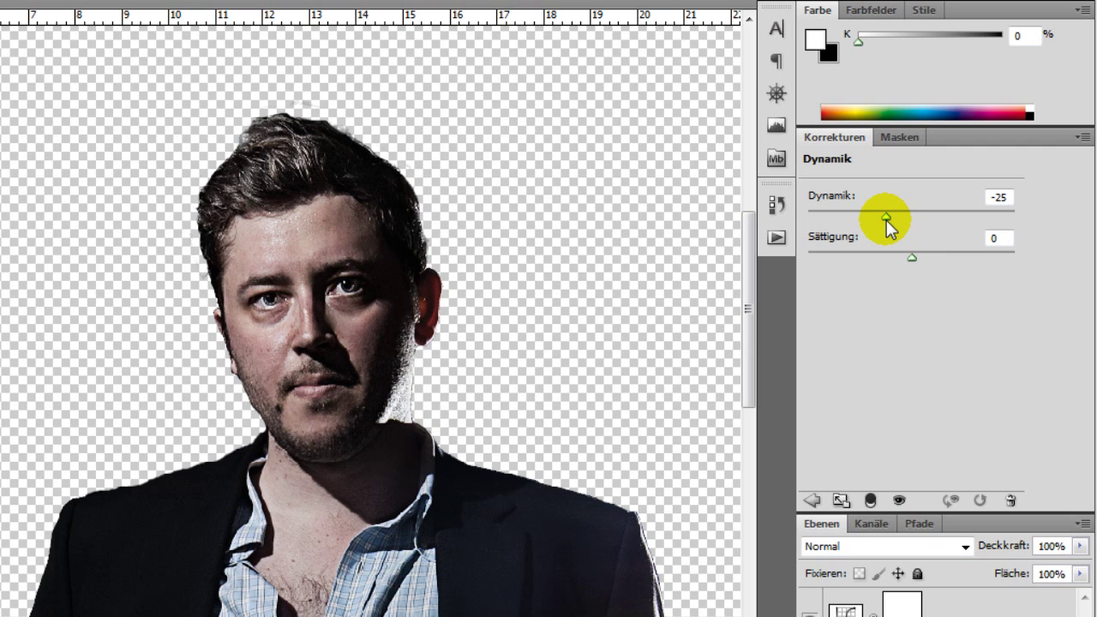
drag(912, 257, 918, 258)
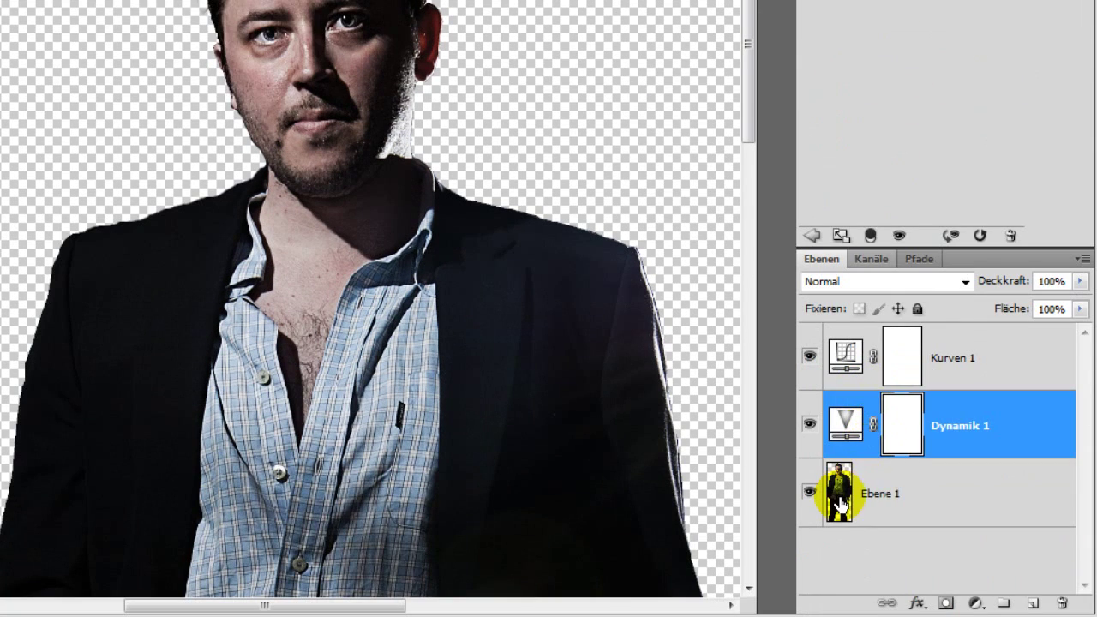
click(839, 501)
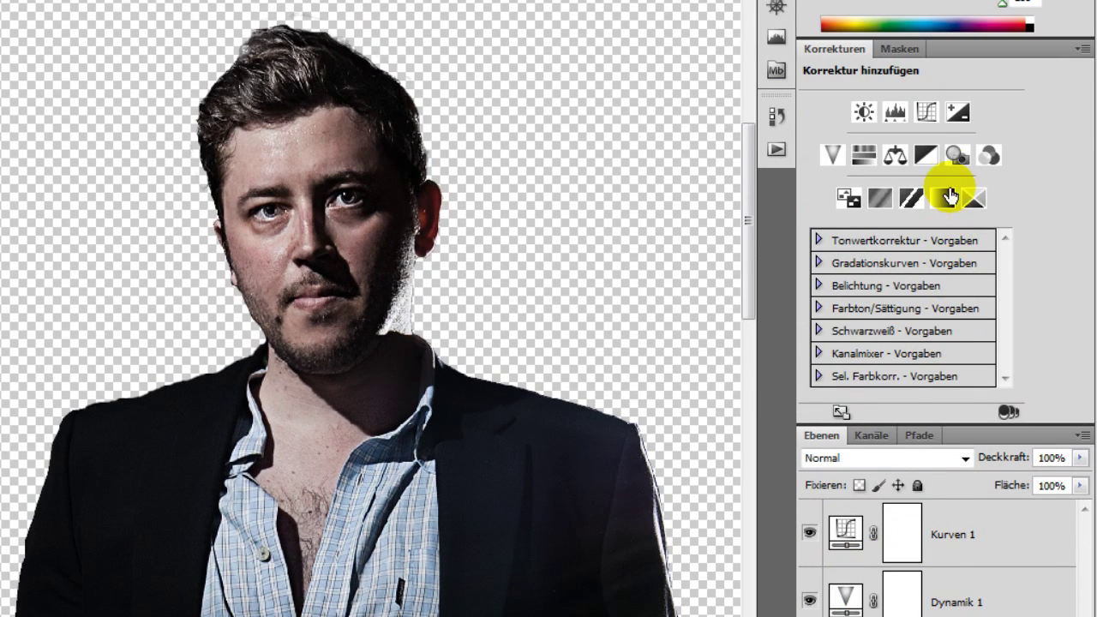
- Add a Fotofilter adjustment using the Sepia filter at 28% Dichte
click(961, 161)
click(927, 209)
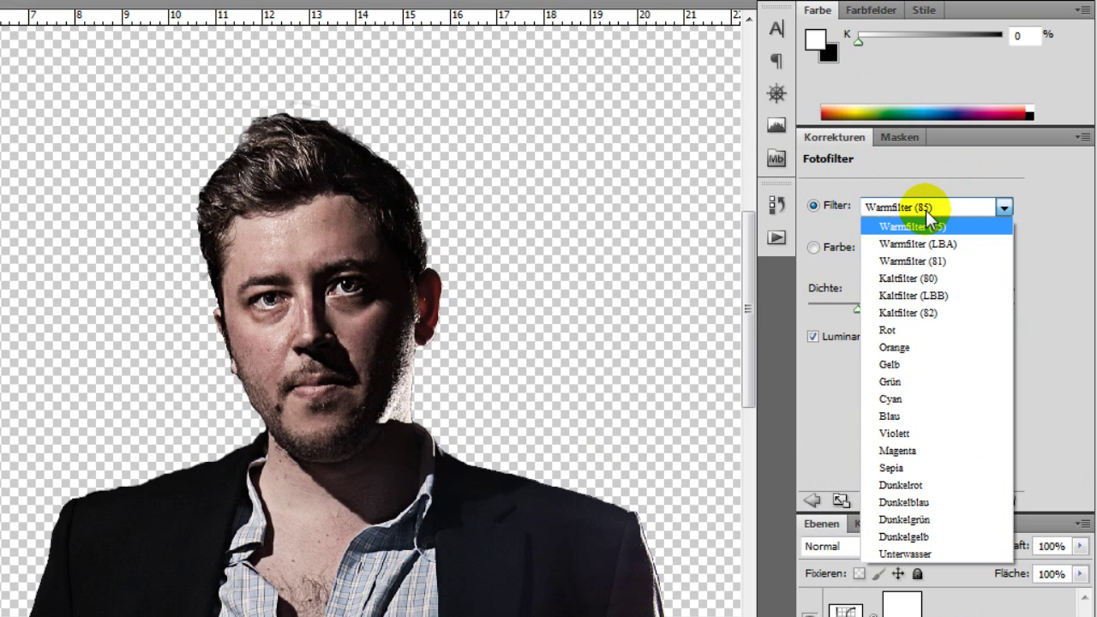
click(918, 468)
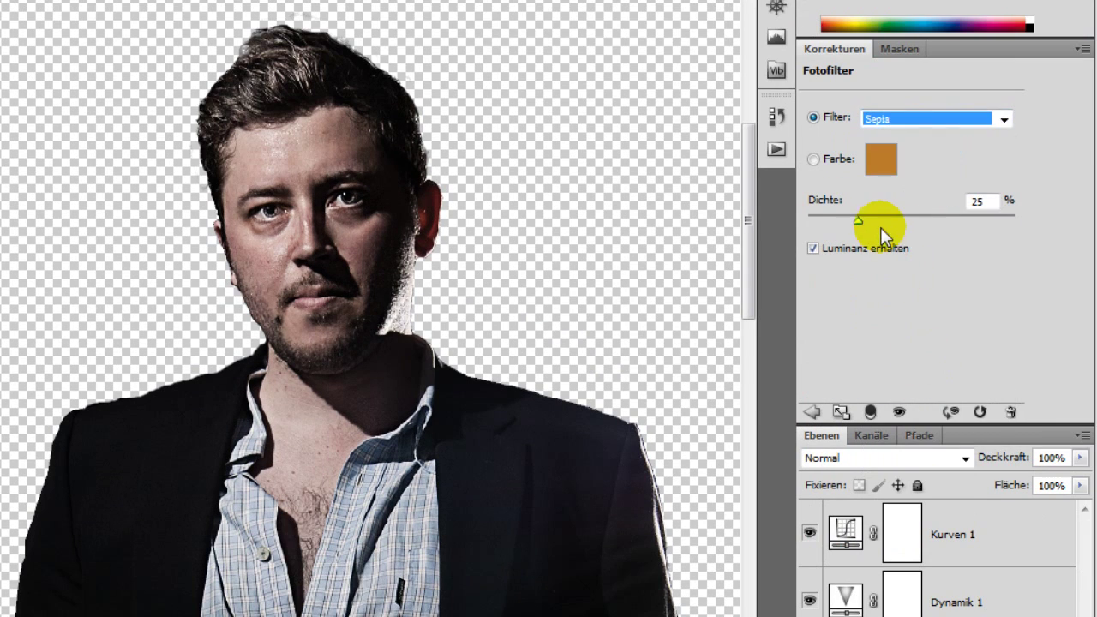
drag(858, 221, 865, 222)
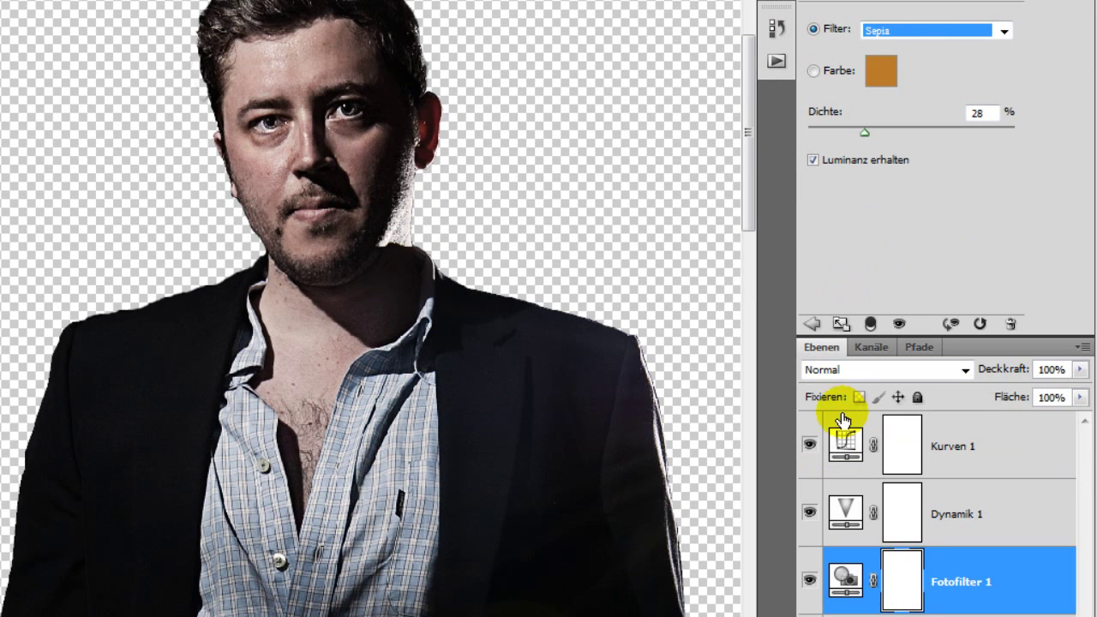
key(Down)
key(Down)
key(Up)
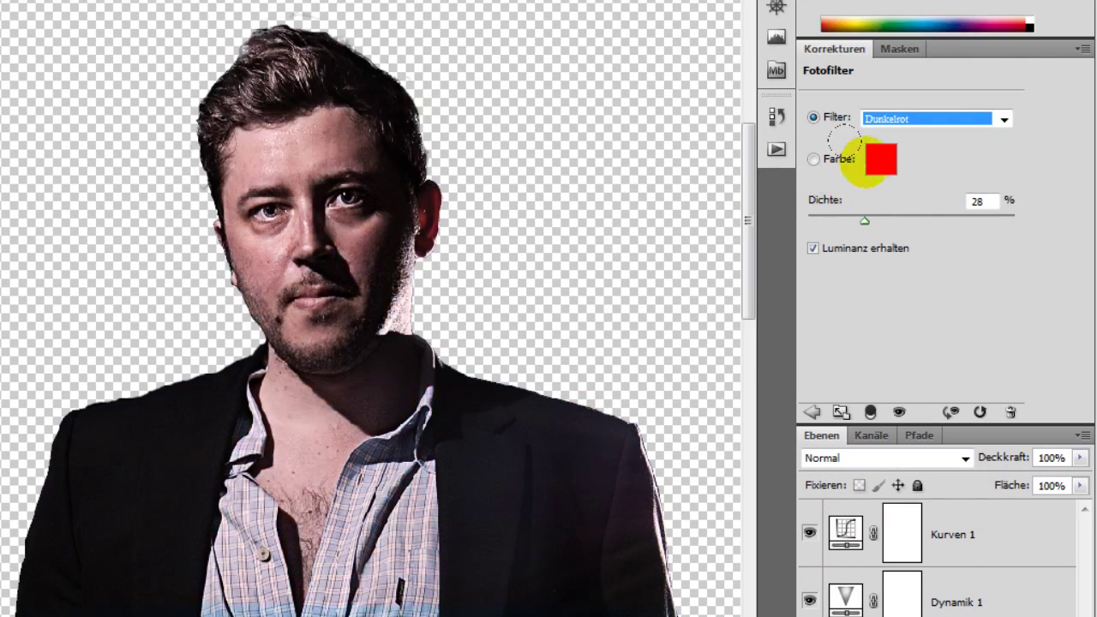
click(897, 211)
click(938, 468)
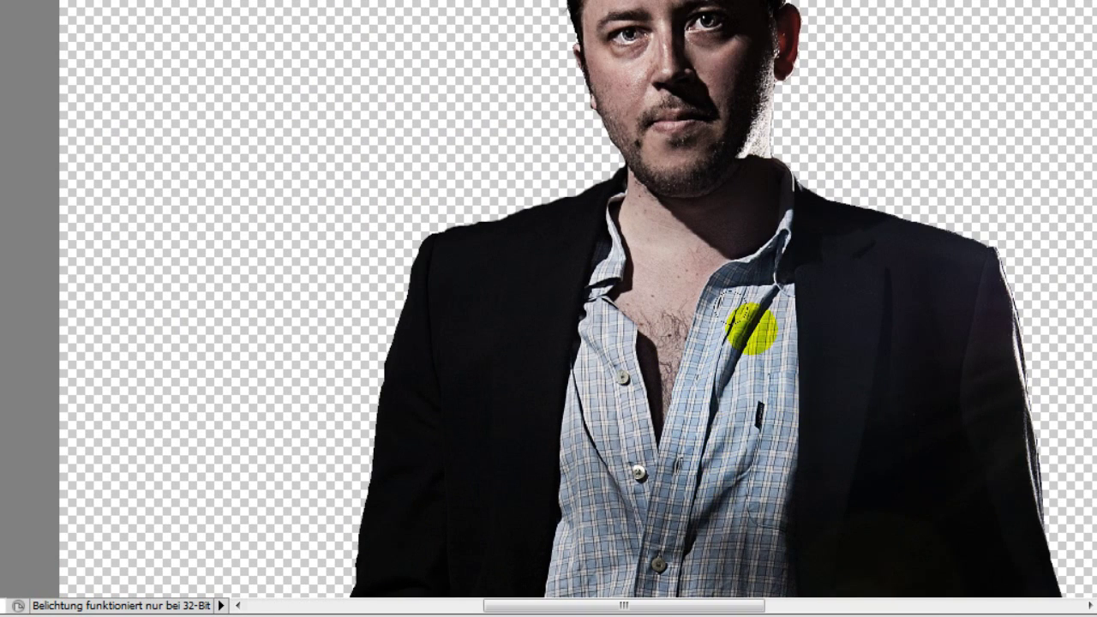
- Mask the Dynamik 1 and Fotofilter 1 adjustments off the figure, keeping the shirt blue, then select Ebene 1
scroll(736, 393, down, 3)
scroll(736, 392, down, 4)
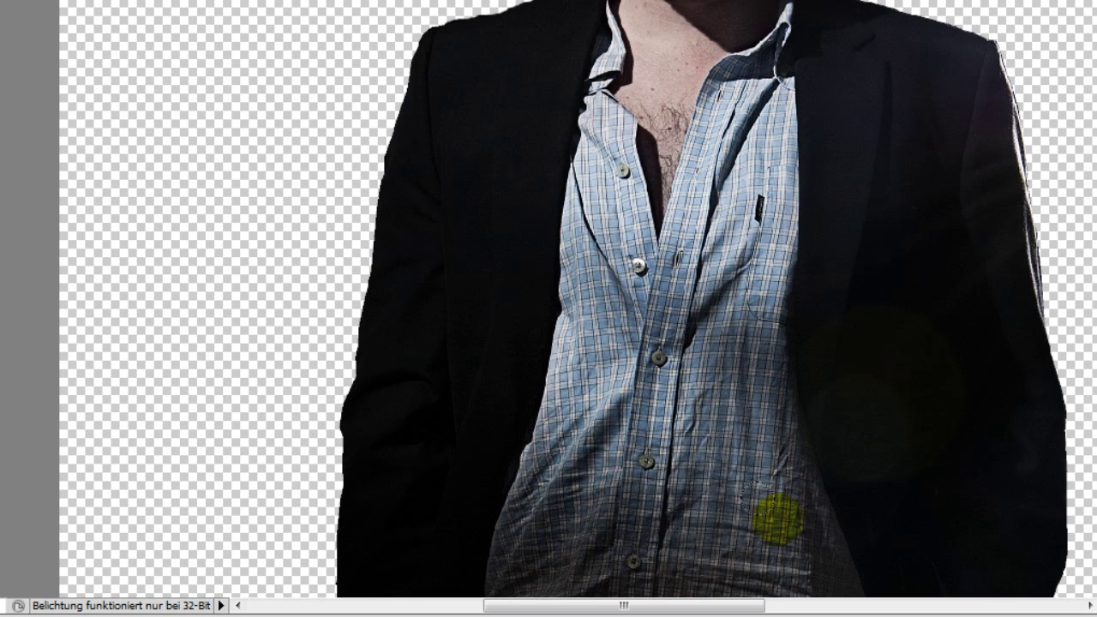
scroll(746, 343, up, 2)
scroll(728, 441, down, 2)
scroll(743, 523, down, 2)
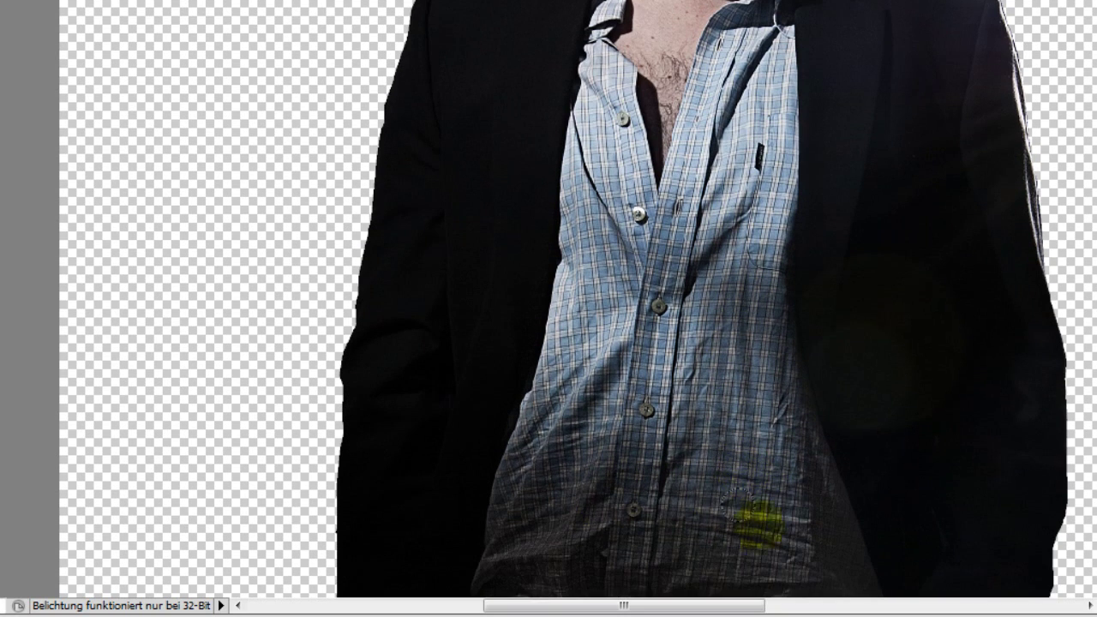
key(Tab)
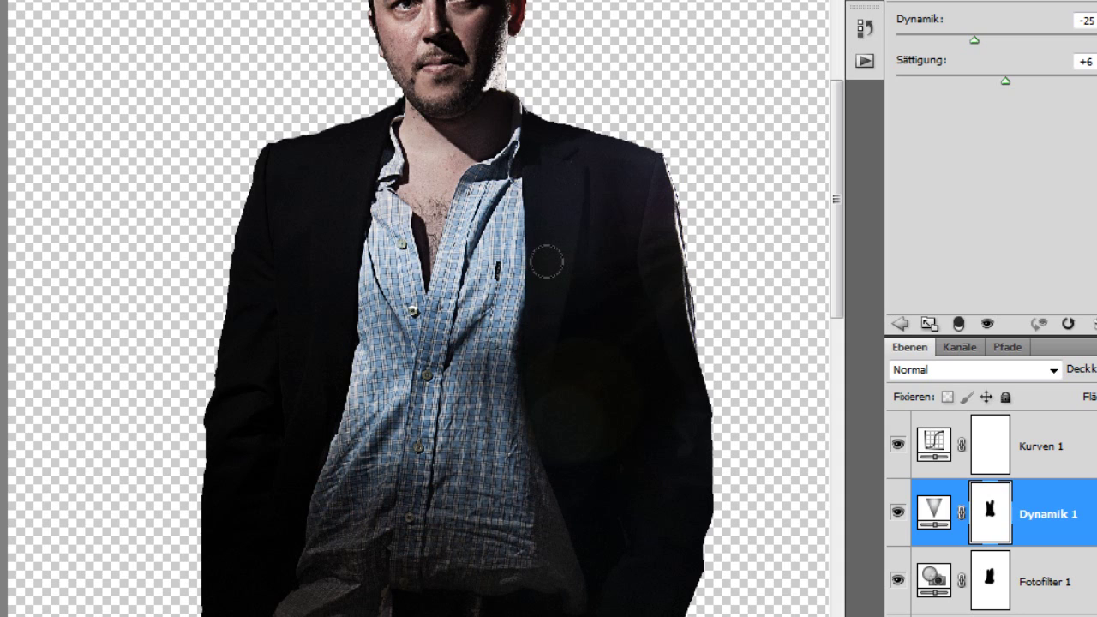
scroll(547, 262, up, 2)
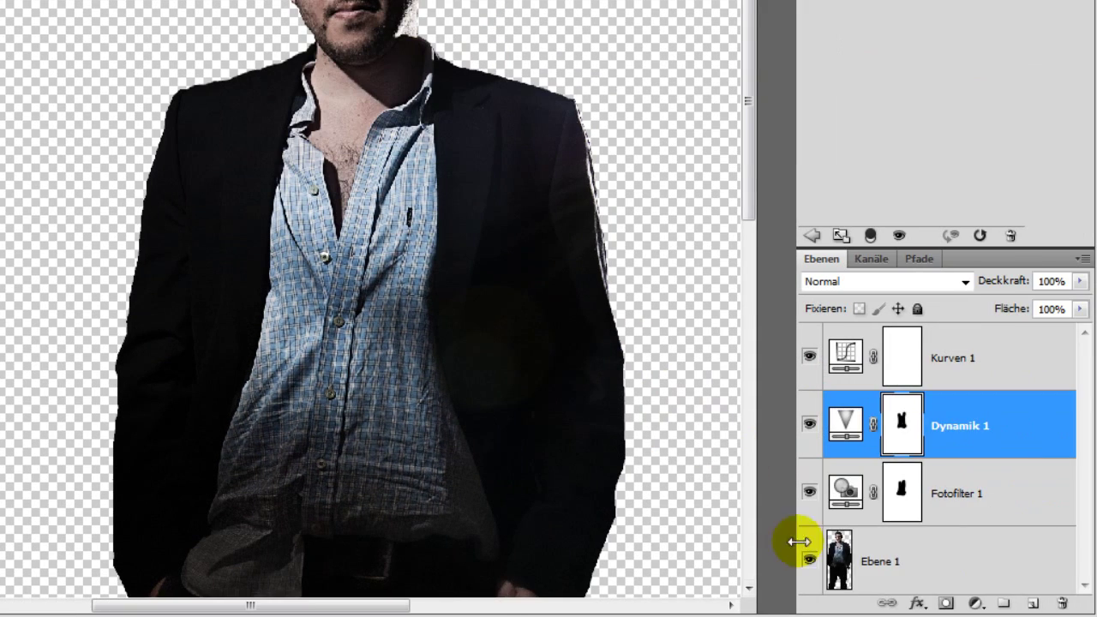
click(909, 616)
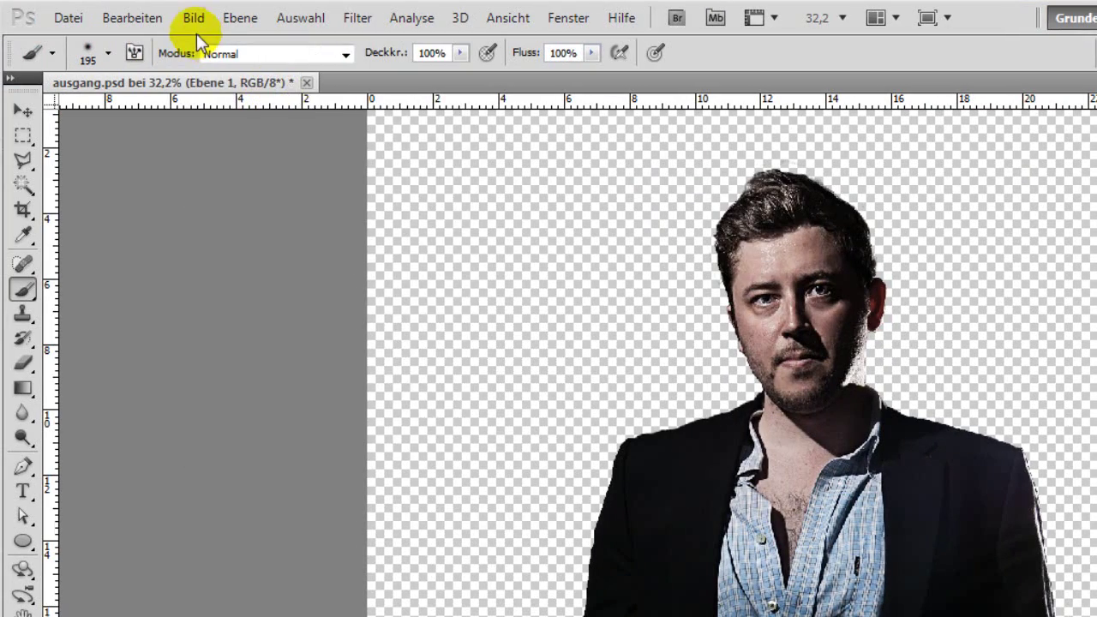
click(196, 24)
mouse_move(231, 71)
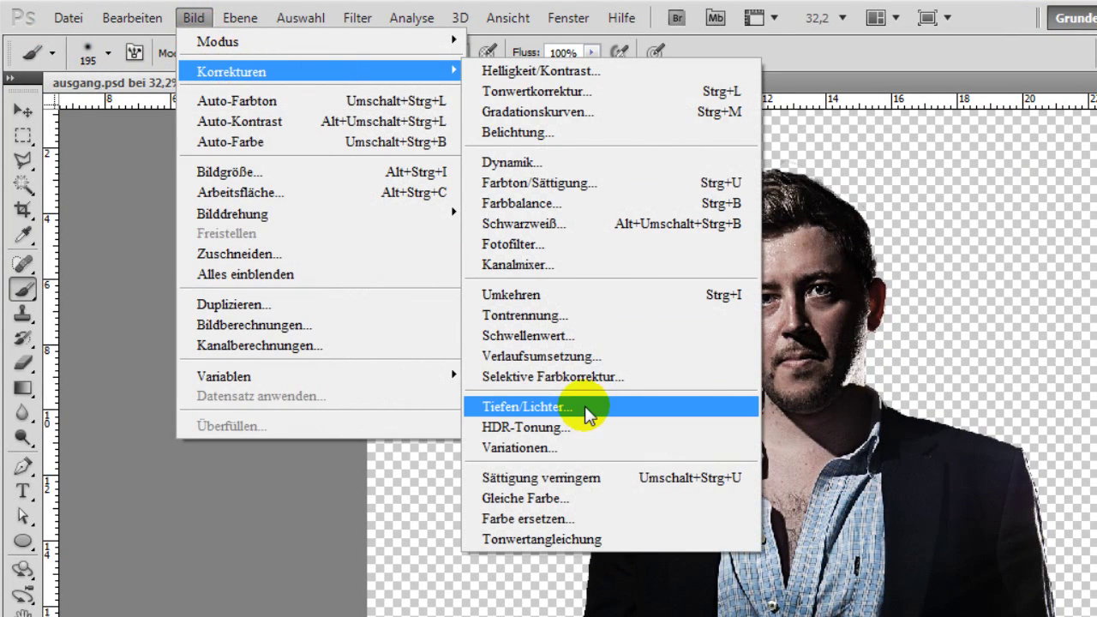
- Apply Tiefen/Lichter to Ebene 1 with shadow Stärke 0 and Mittelton-Kontrast +20
click(586, 408)
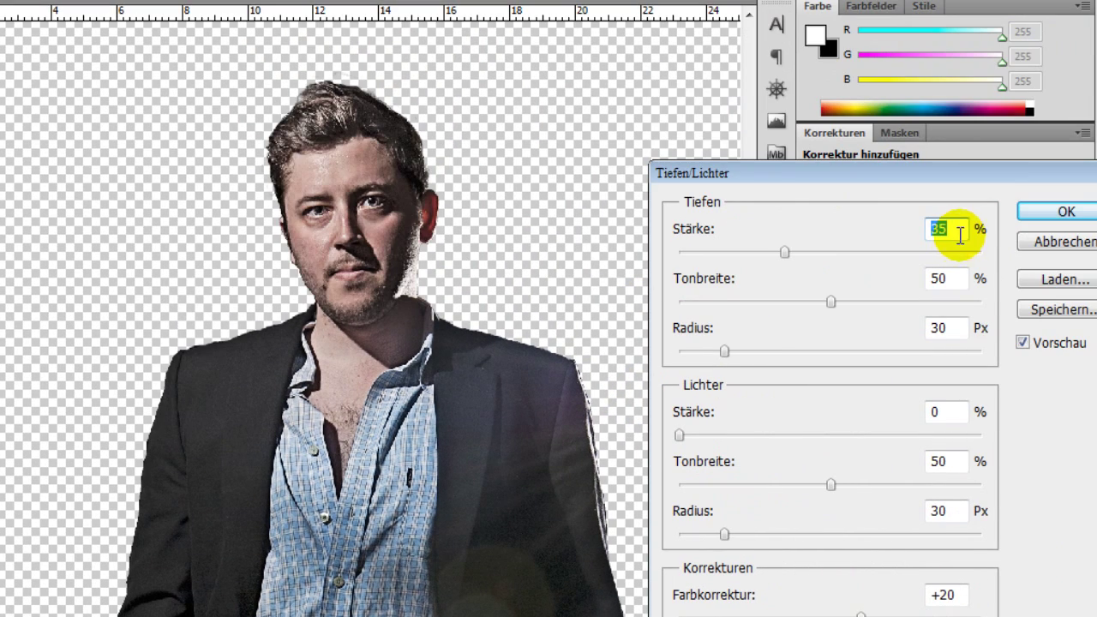
text(0)
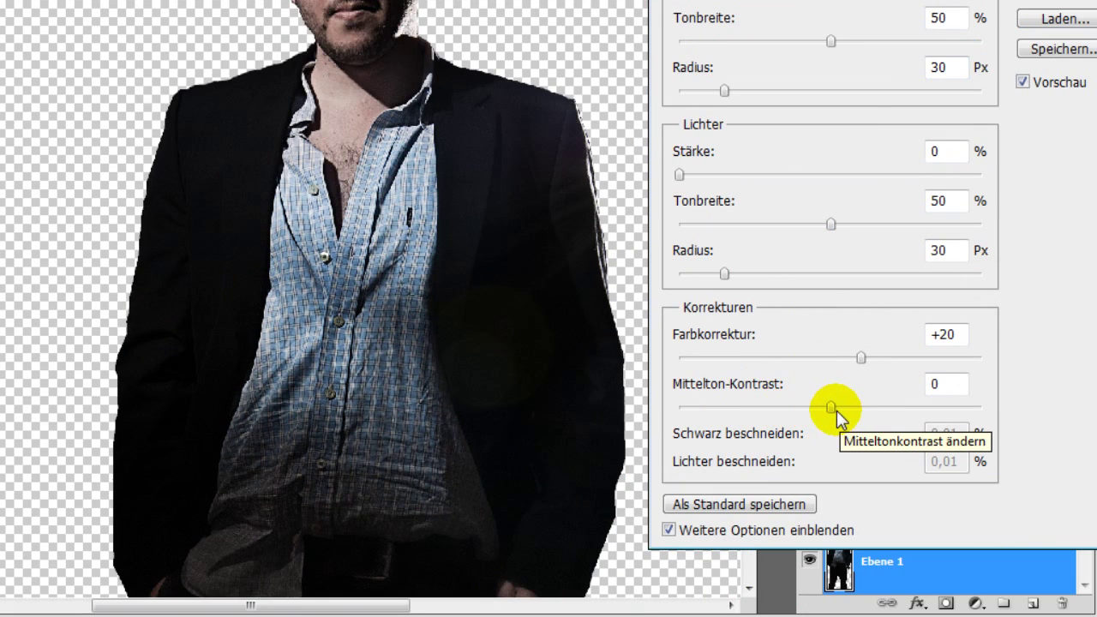
double_click(926, 385)
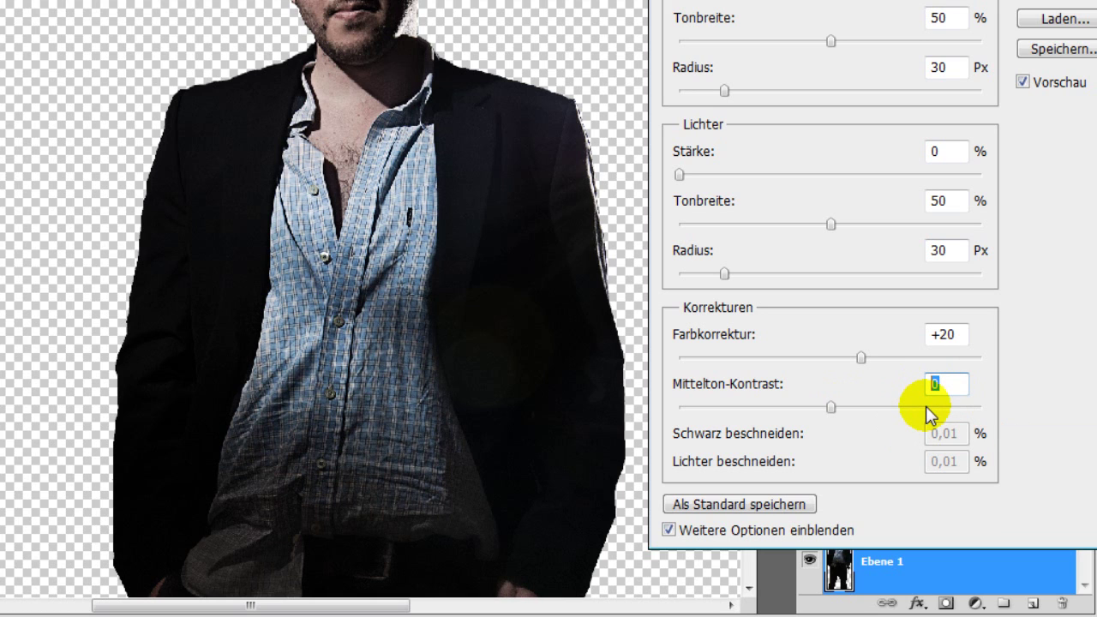
text(+20)
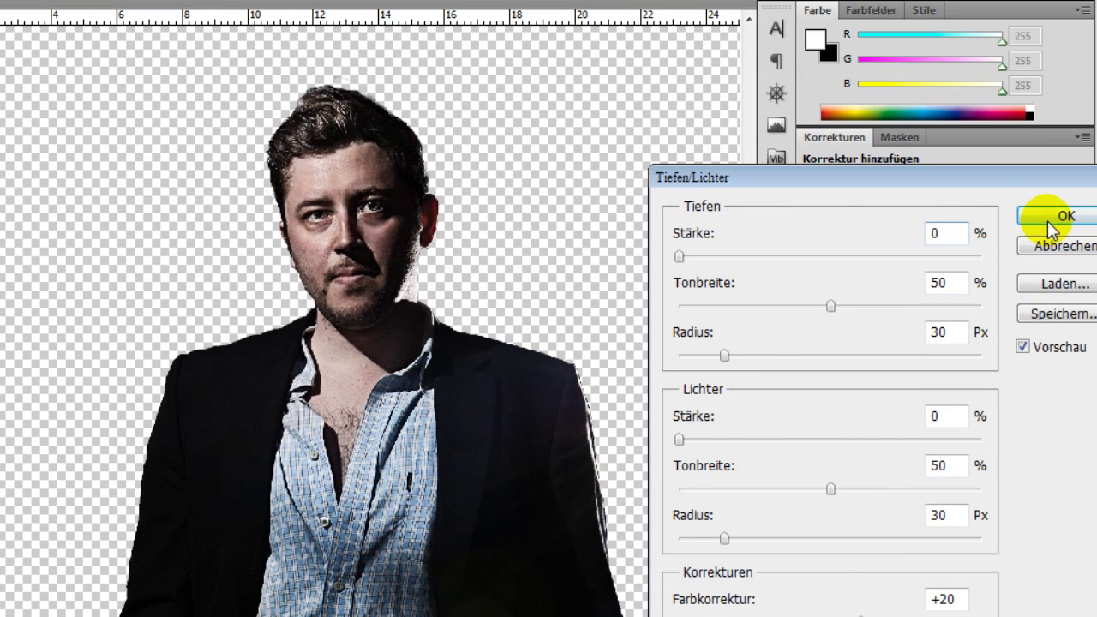
click(1049, 224)
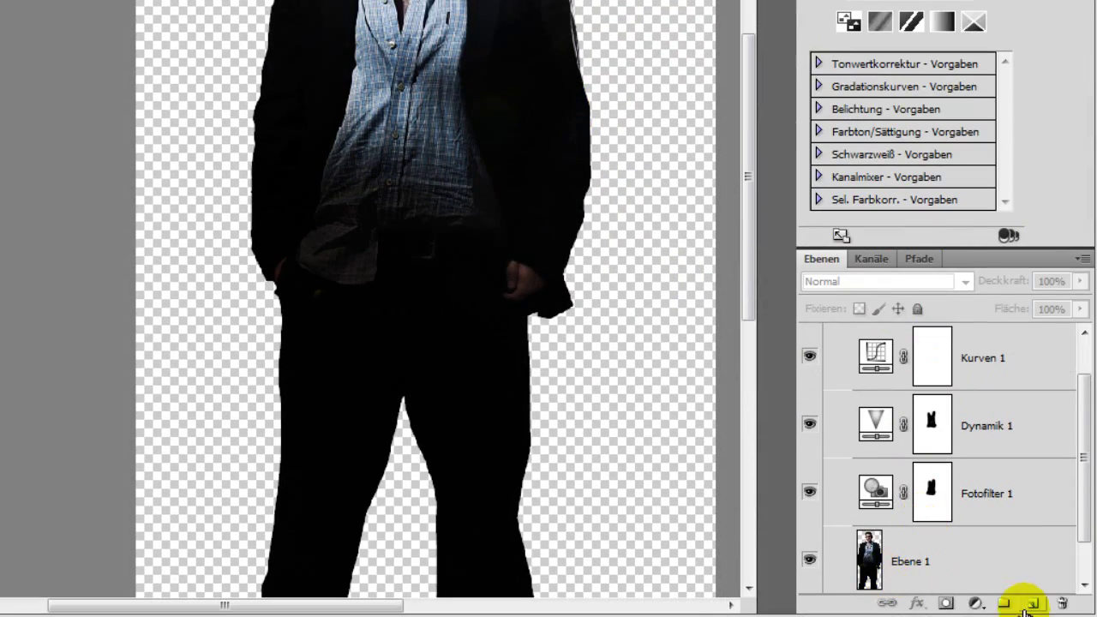
- Add a new layer below the portrait and fill the empty surroundings with black
ctrl+click(1031, 605)
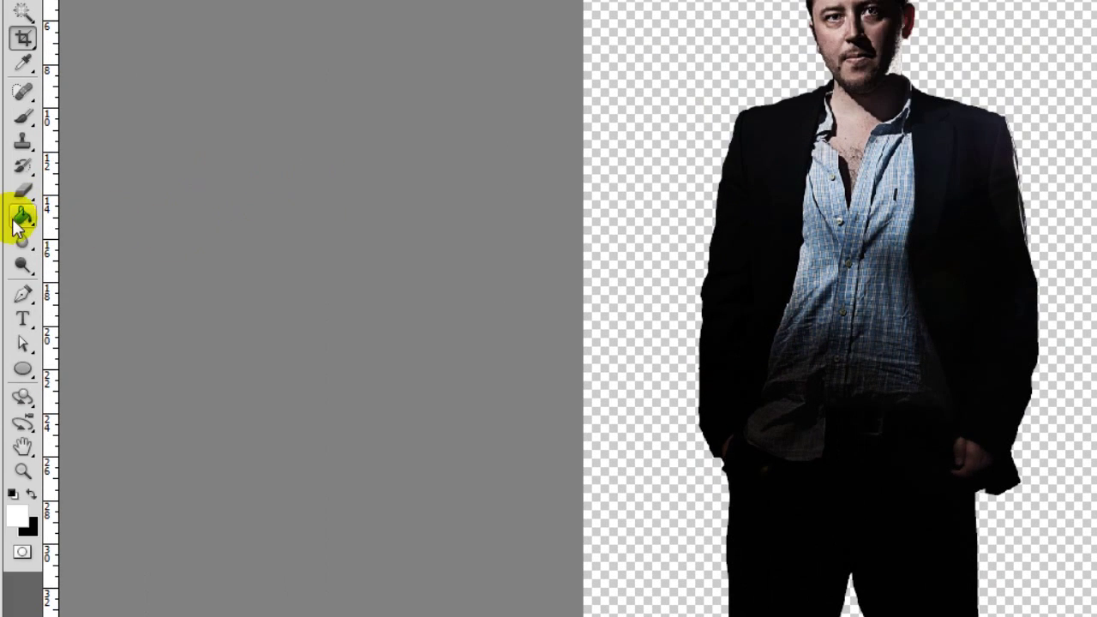
click(23, 215)
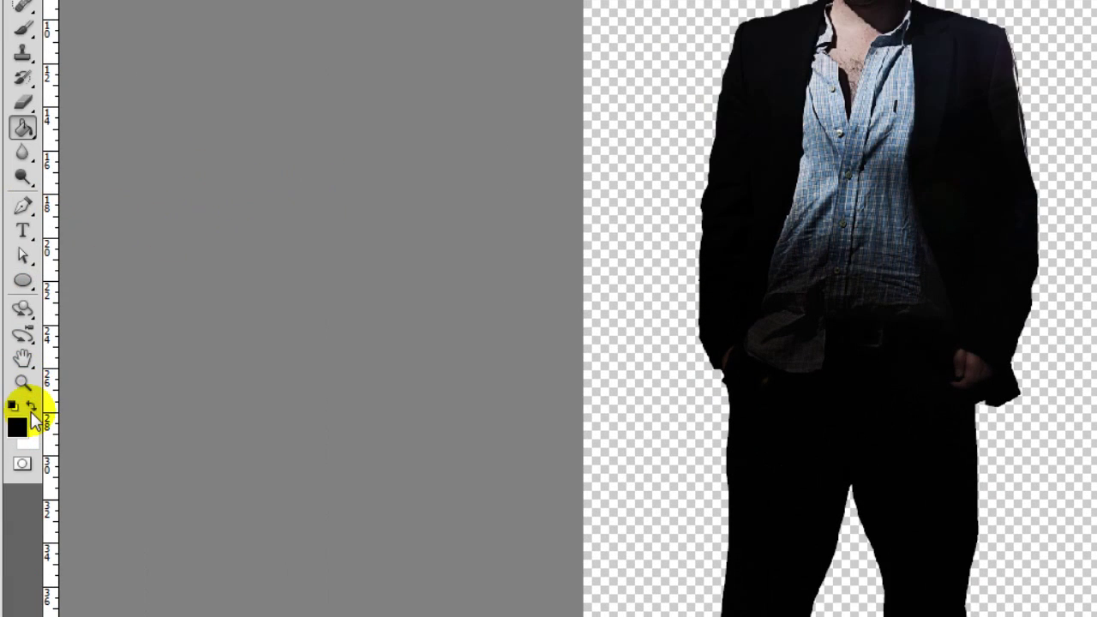
click(682, 421)
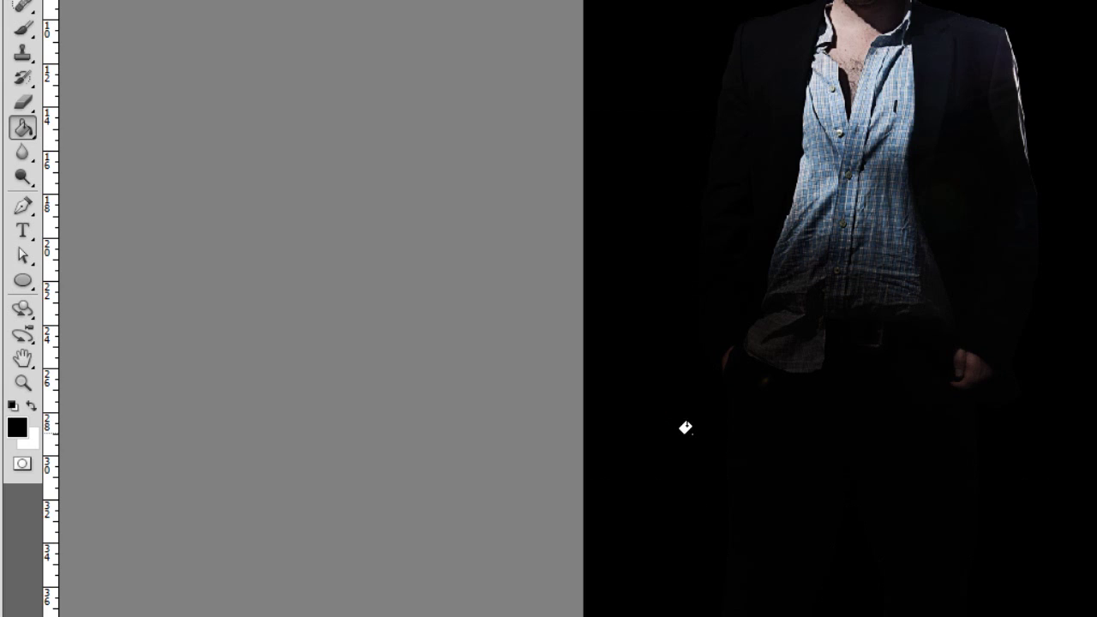
scroll(739, 406, right, 5)
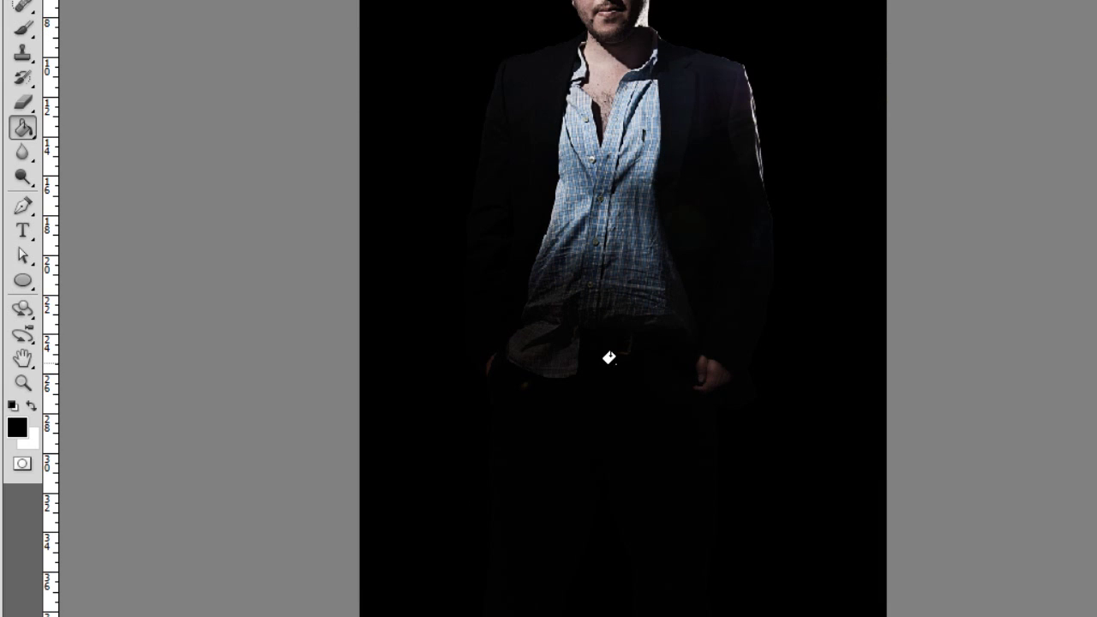
click(22, 28)
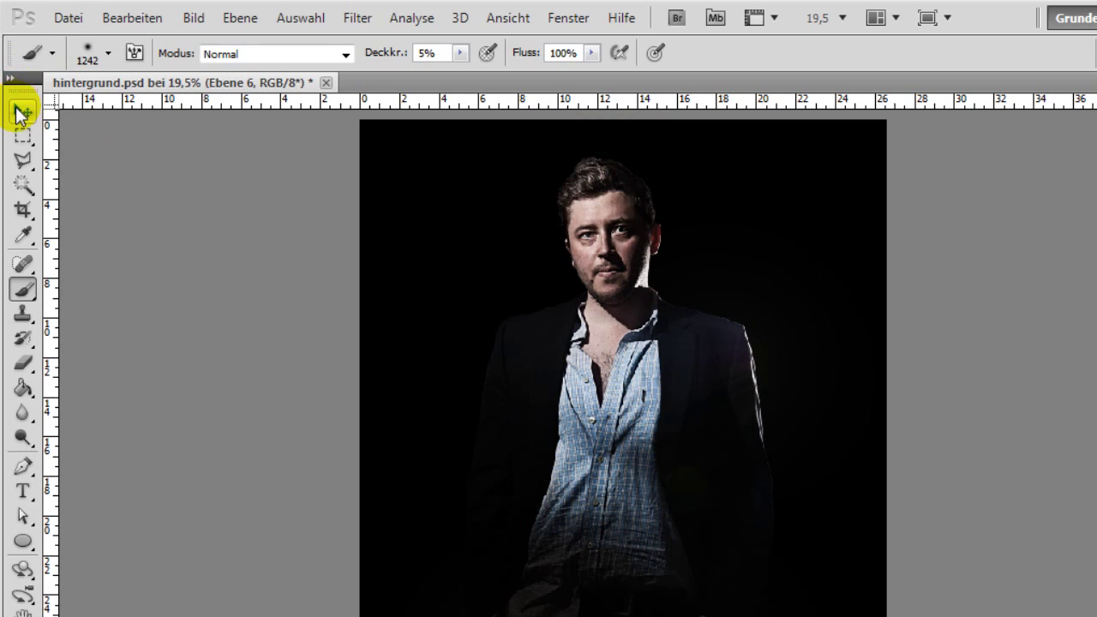
click(20, 108)
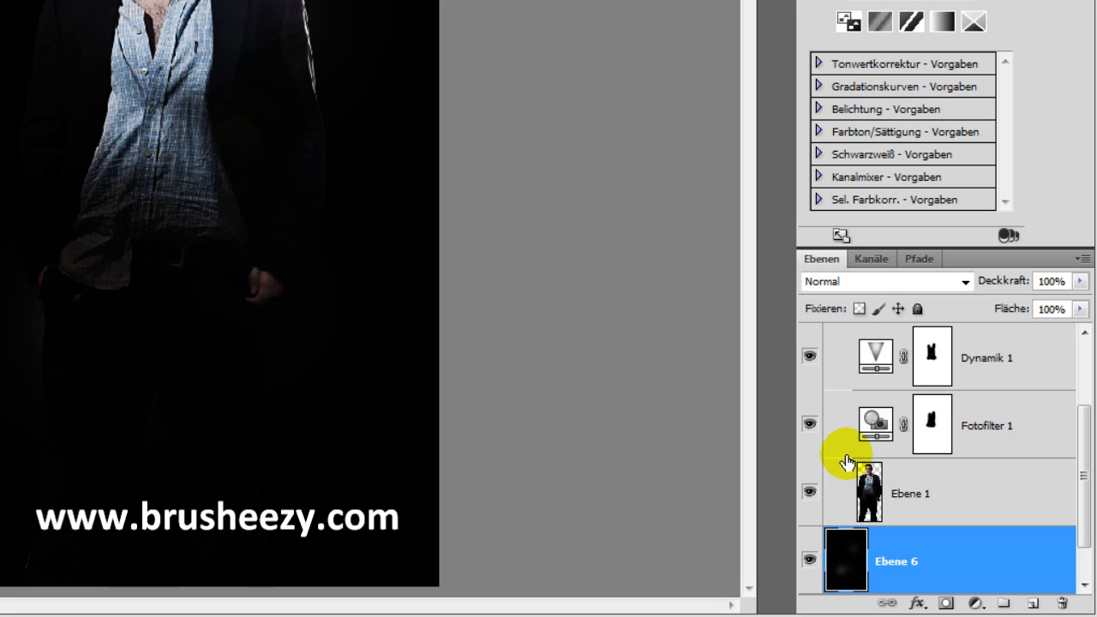
- Show the Wolken cloud group, move it above Ebene 6, and expand it
scroll(845, 509, down, 1)
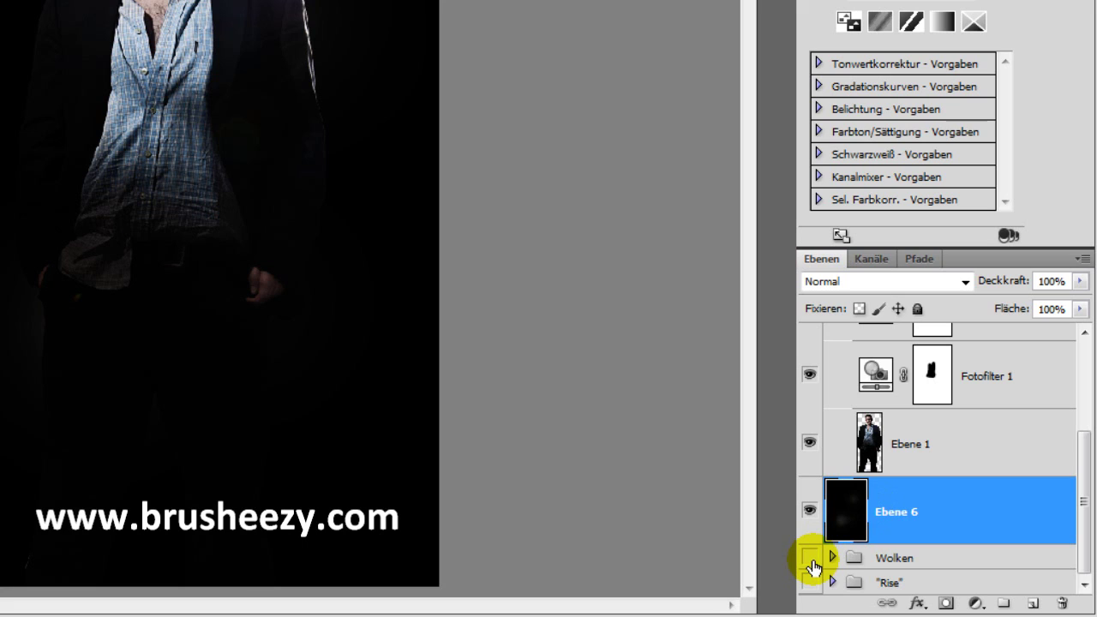
click(810, 558)
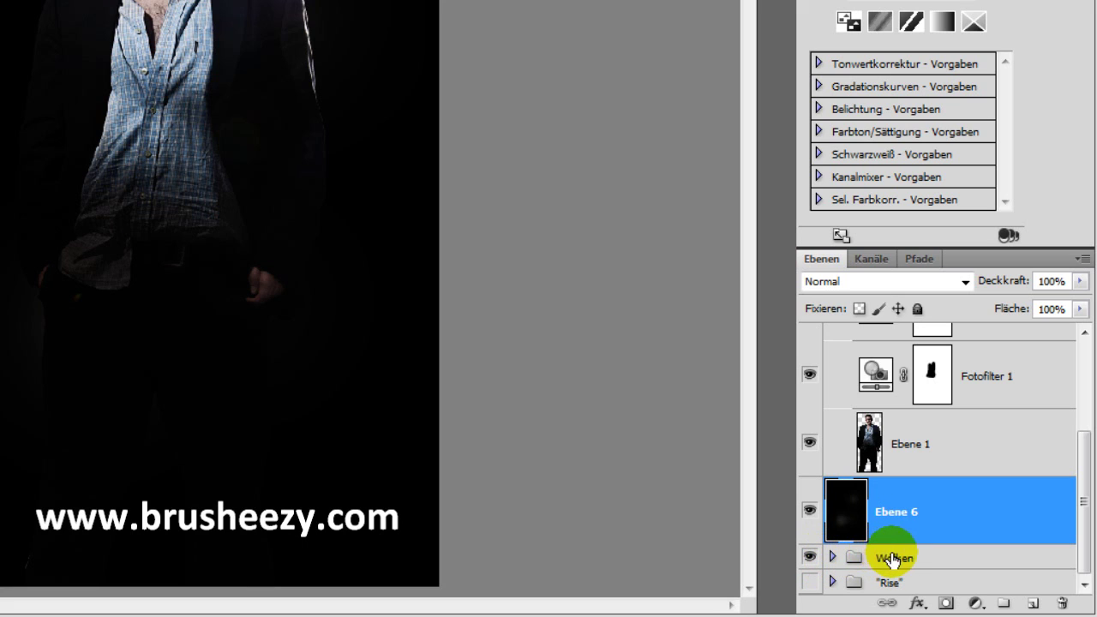
drag(866, 558, 887, 482)
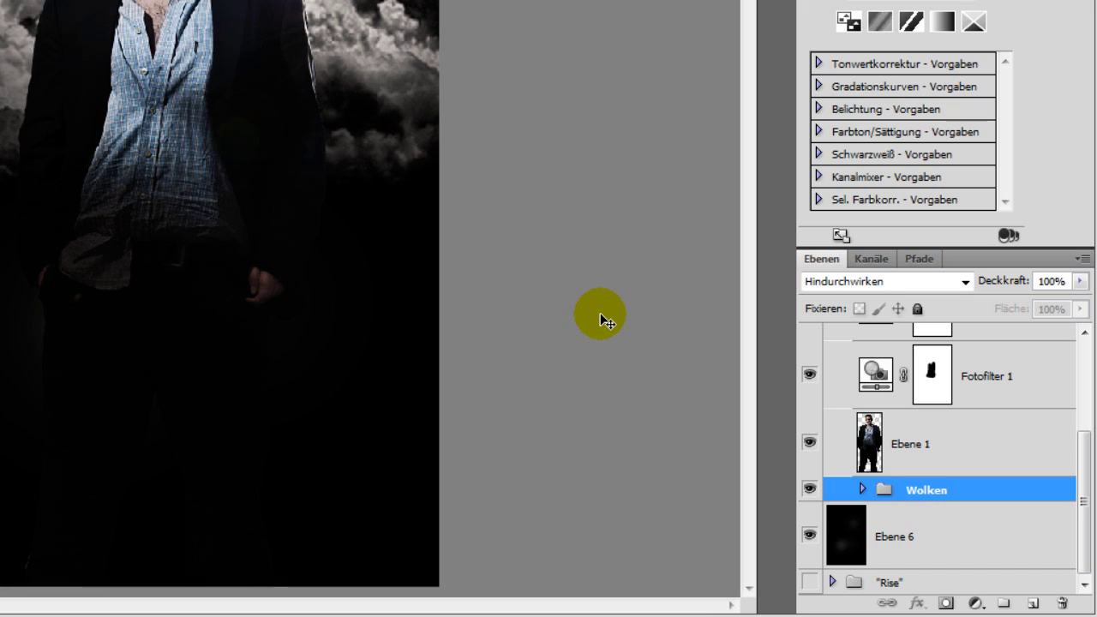
click(862, 490)
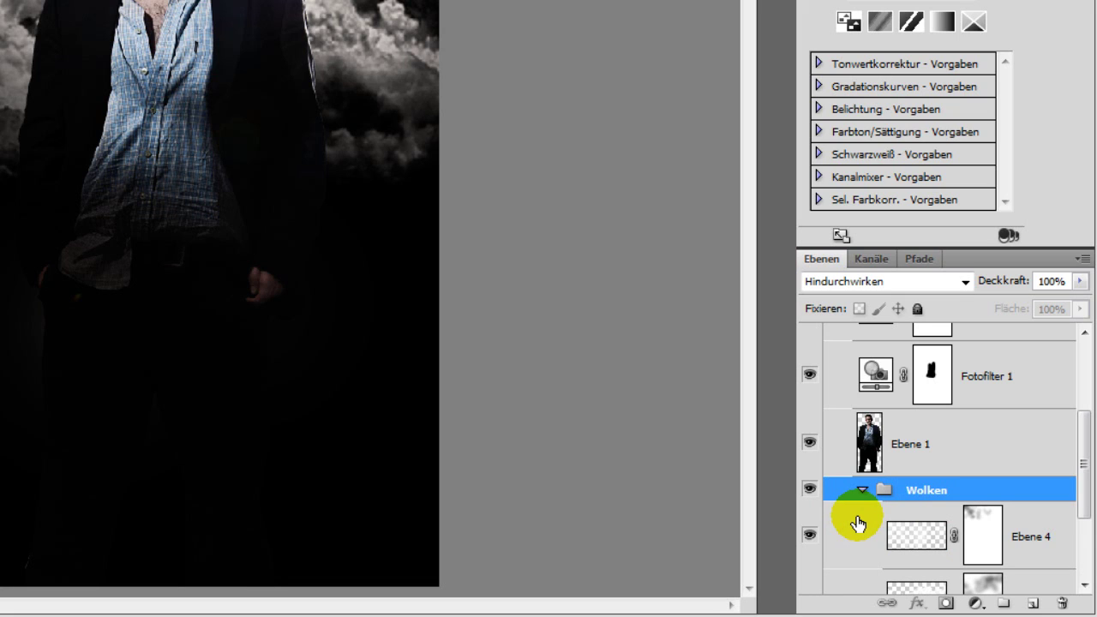
- Lower the opacity of cloud layers Ebene 4 and Ebene 3, with Ebene 3 at 27%
click(914, 549)
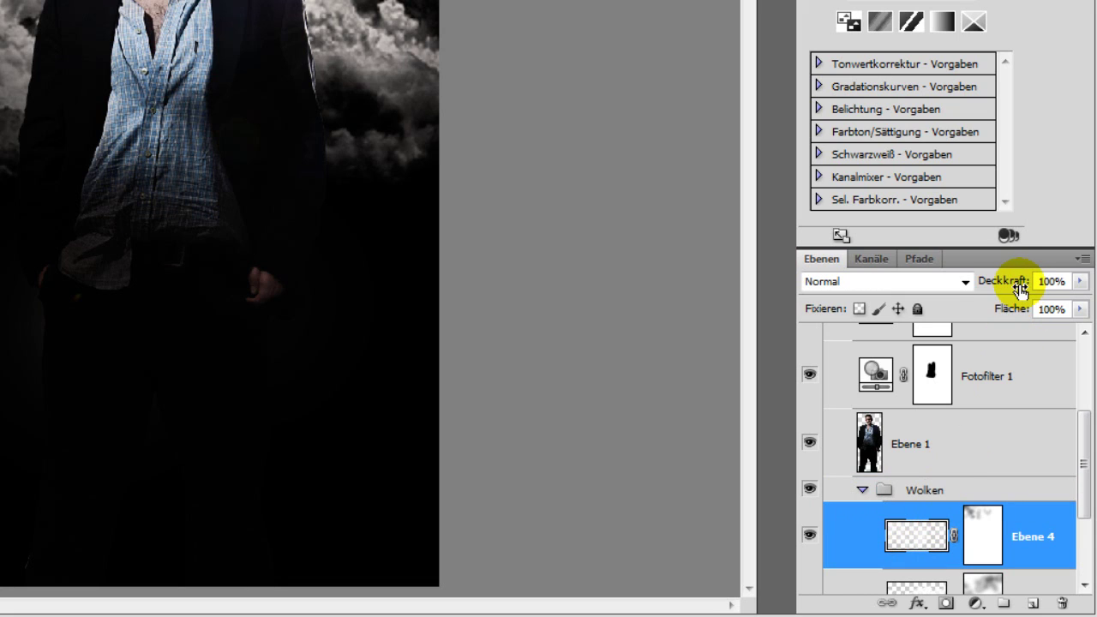
drag(1021, 292, 973, 291)
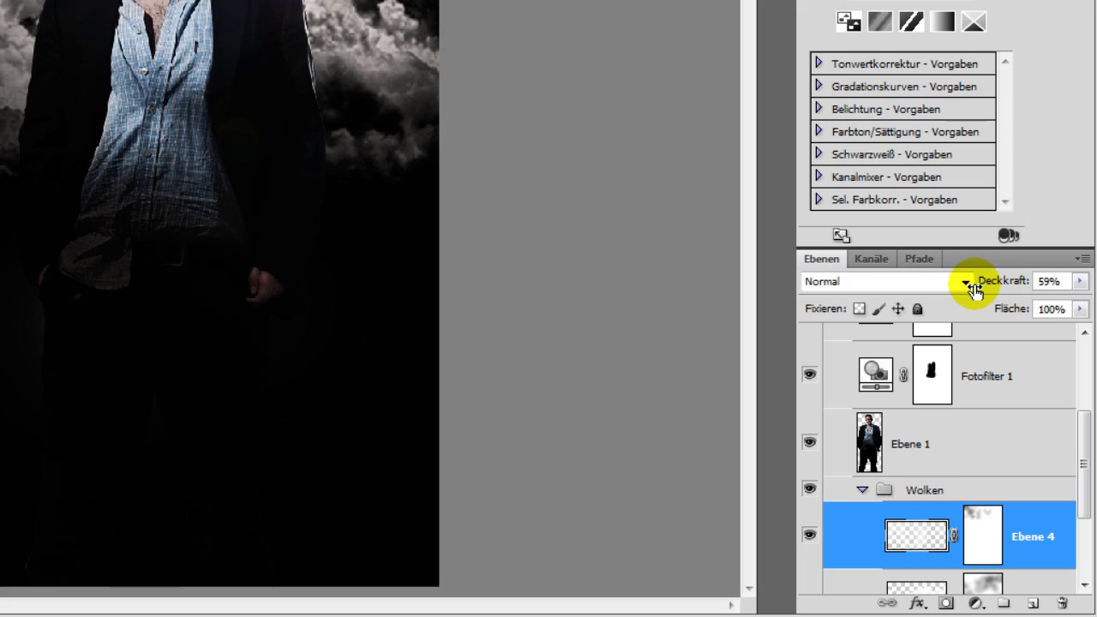
click(931, 594)
drag(1007, 281, 930, 292)
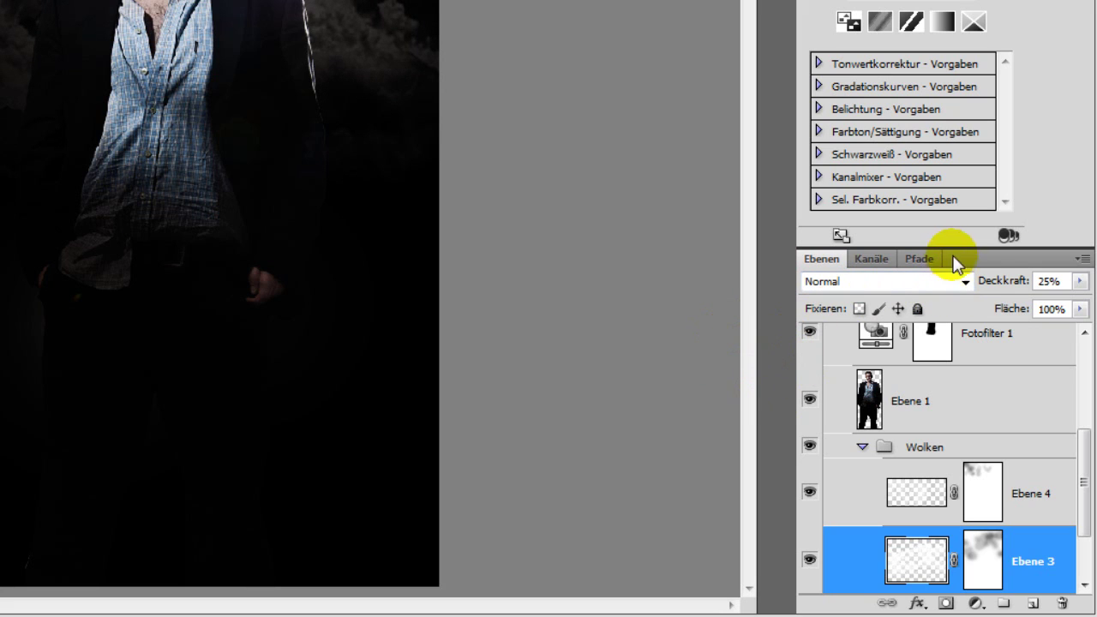
drag(983, 285, 989, 285)
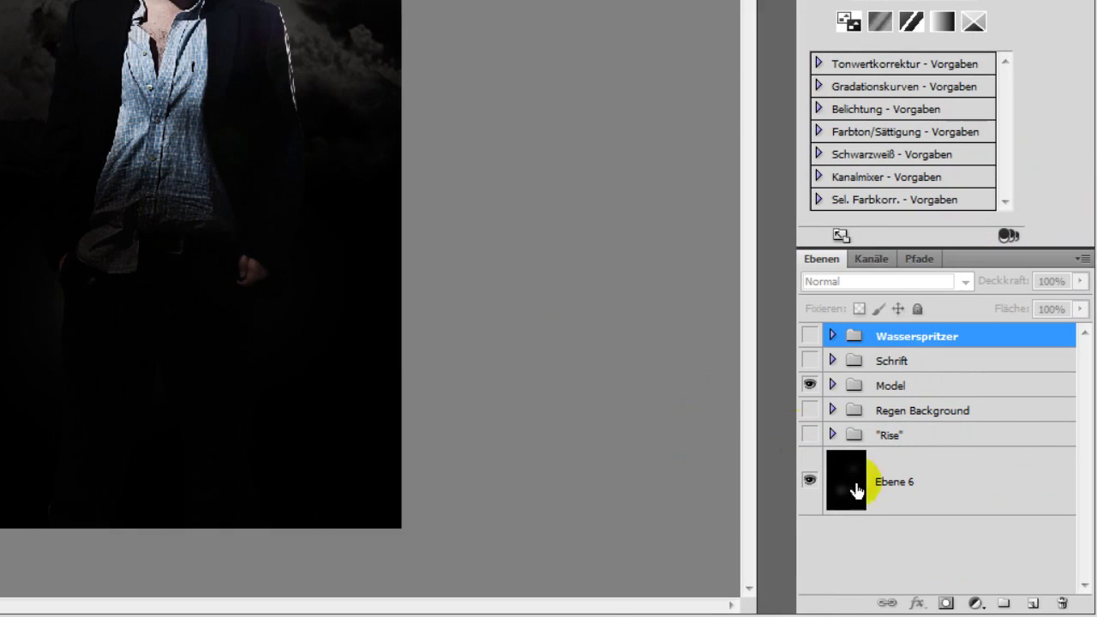
- Add a new top layer and fill it solid black with the Paint Bucket
click(1033, 604)
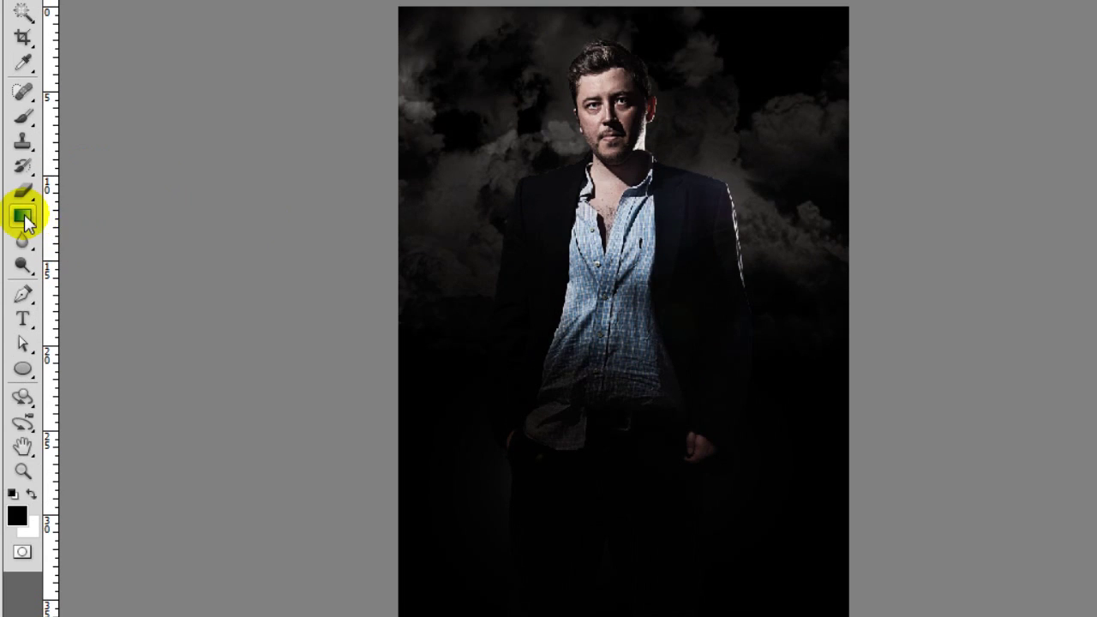
right_click(25, 216)
click(85, 233)
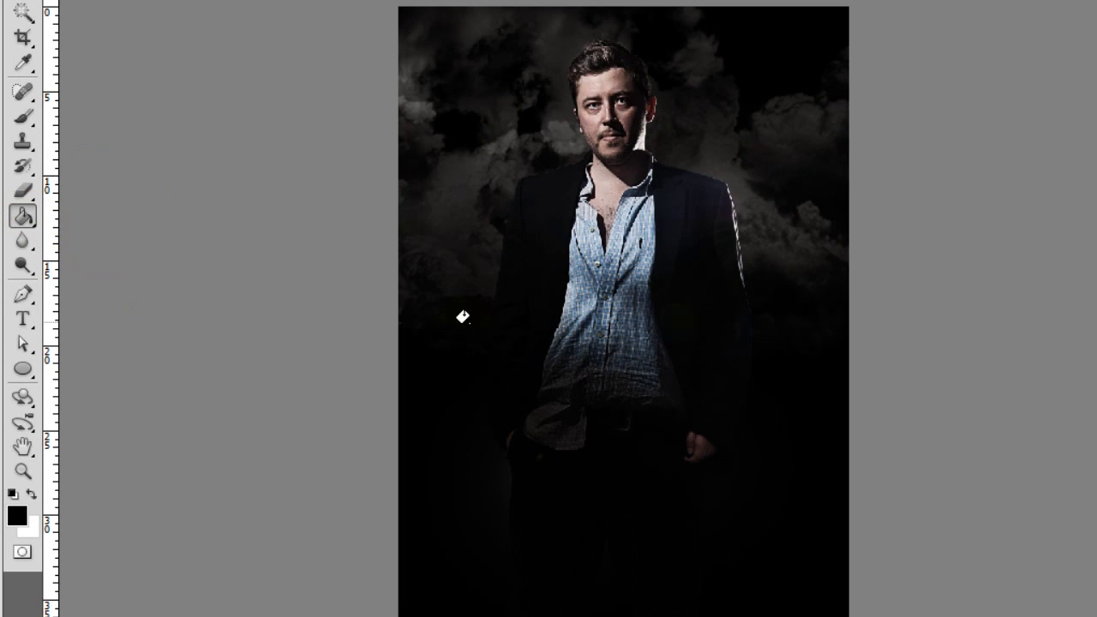
click(467, 319)
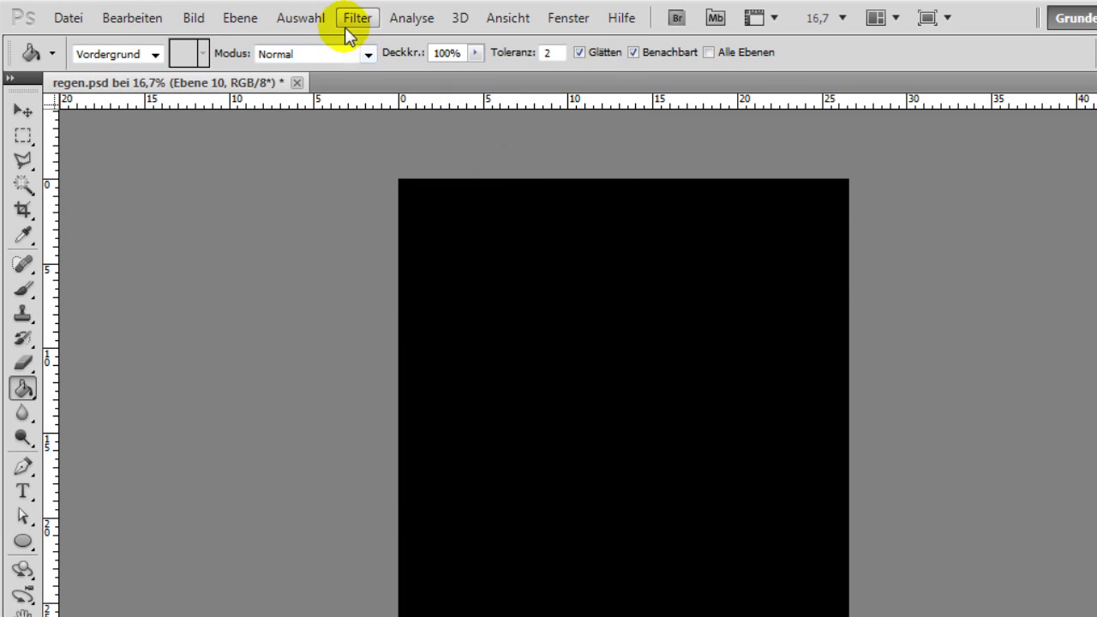
- Add 40% monochromatic Gaussian noise to the black layer
click(348, 27)
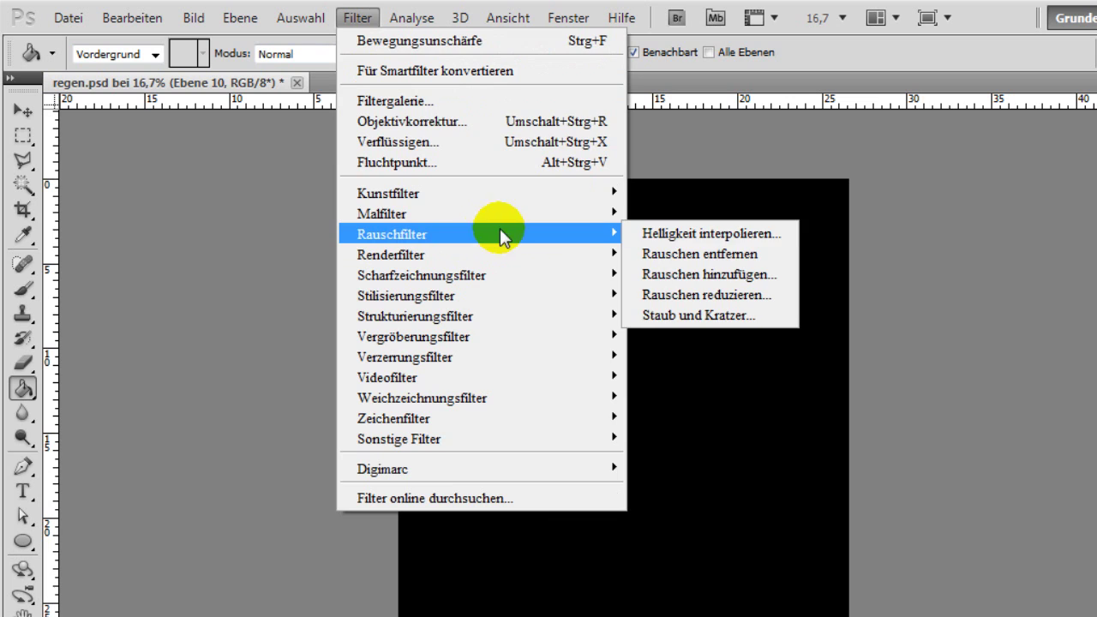
click(691, 274)
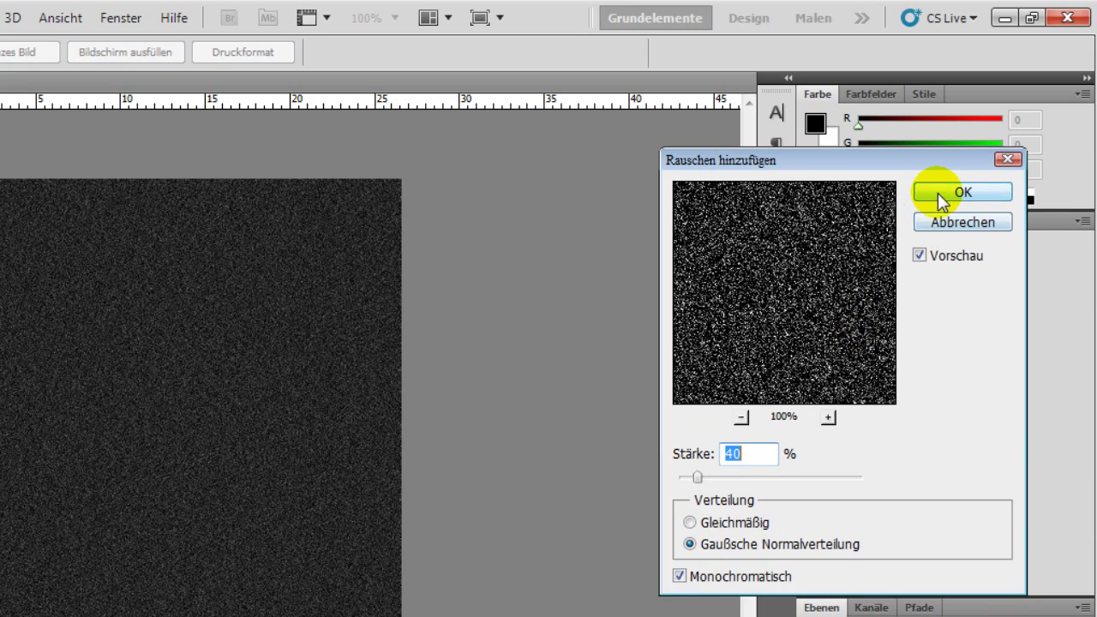
click(938, 193)
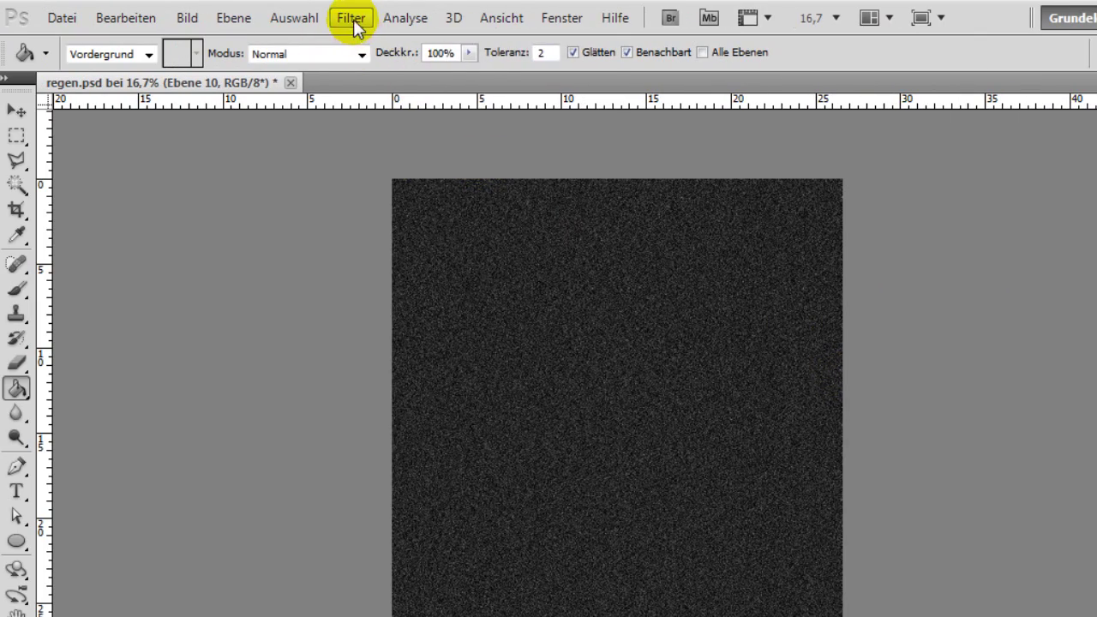
- Apply a −51°, 70-pixel motion blur to the noise to form rain streaks
click(351, 18)
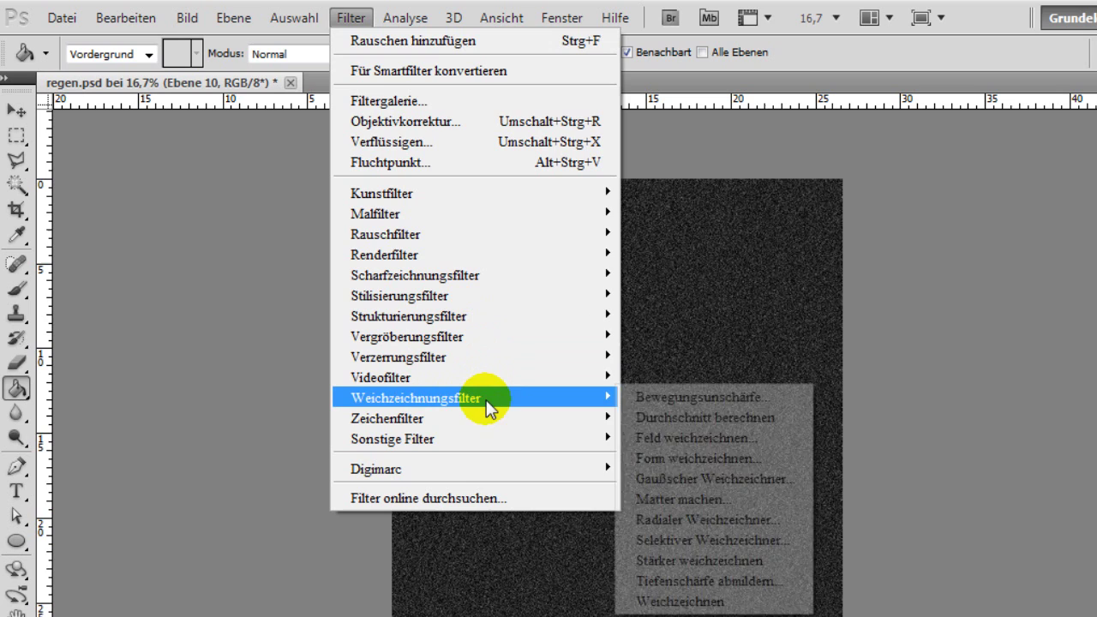
click(660, 456)
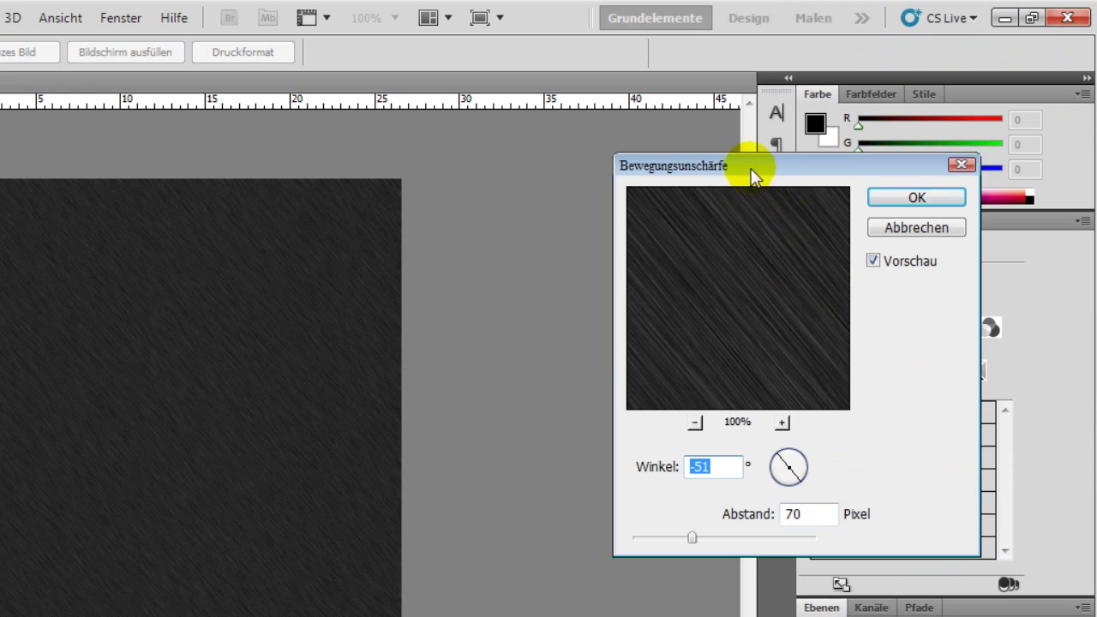
mouse_move(747, 171)
mouse_down()
mouse_move(630, 214)
mouse_move(488, 243)
mouse_move(507, 239)
mouse_up()
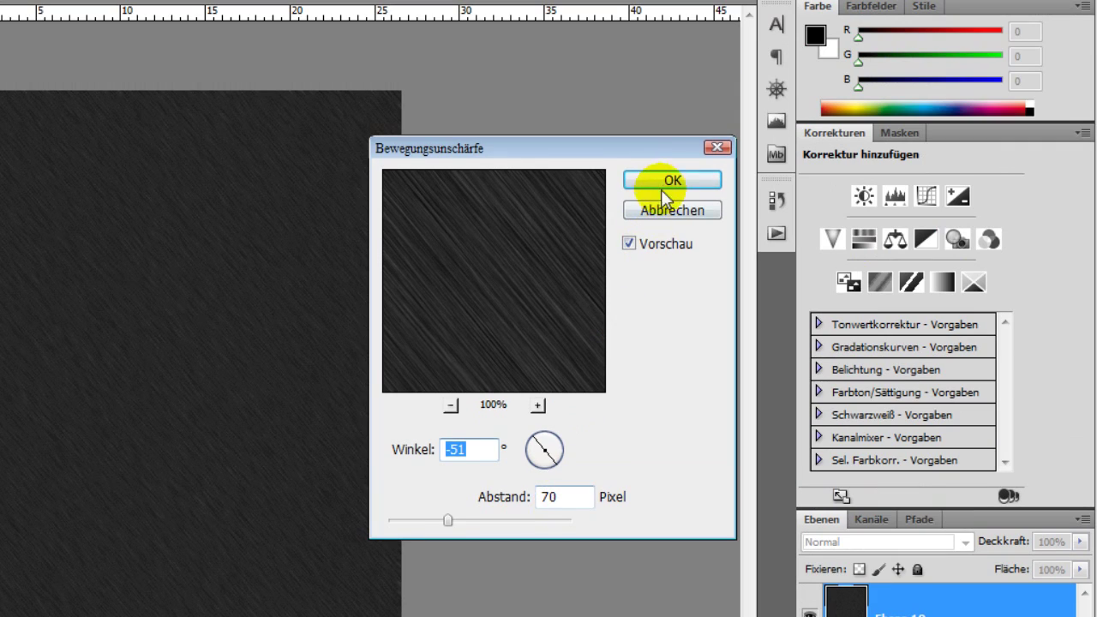
click(664, 185)
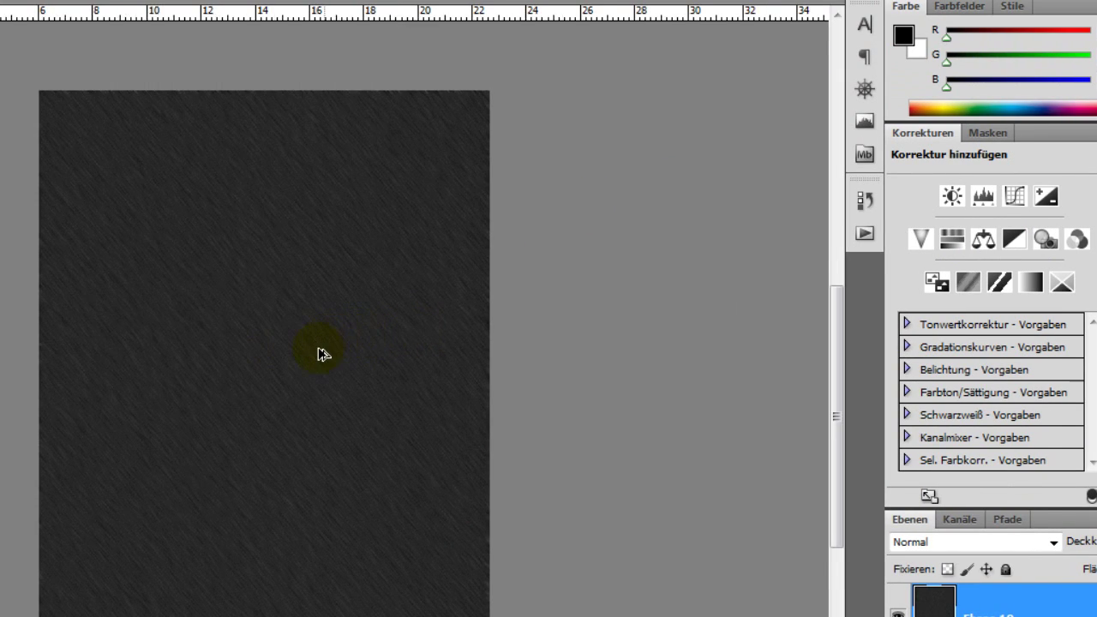
scroll(318, 355, up, 2)
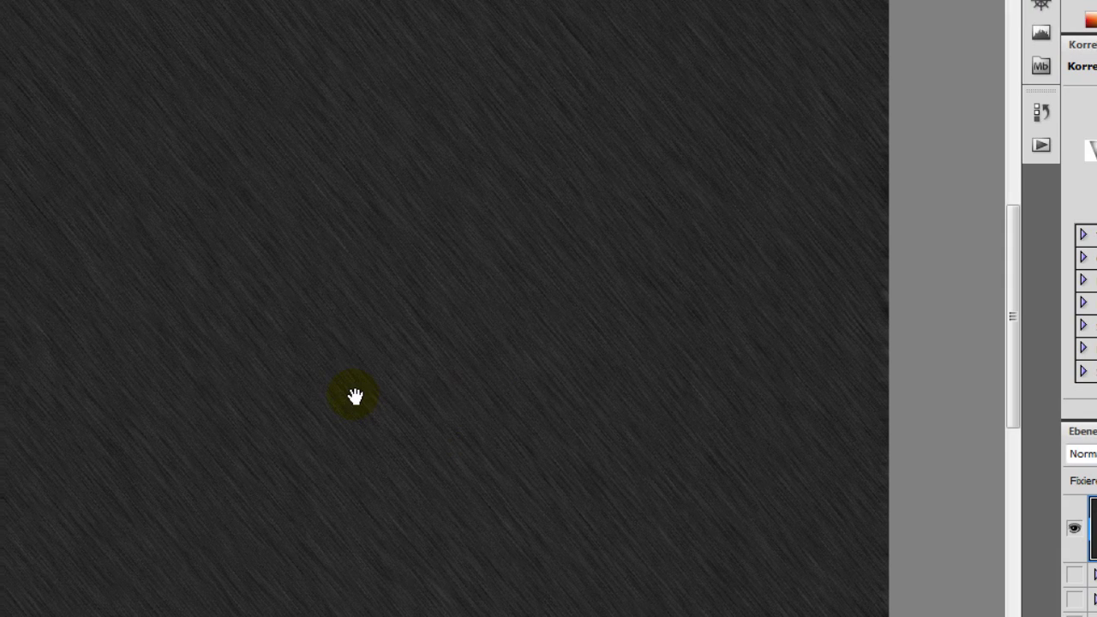
drag(440, 406, 421, 411)
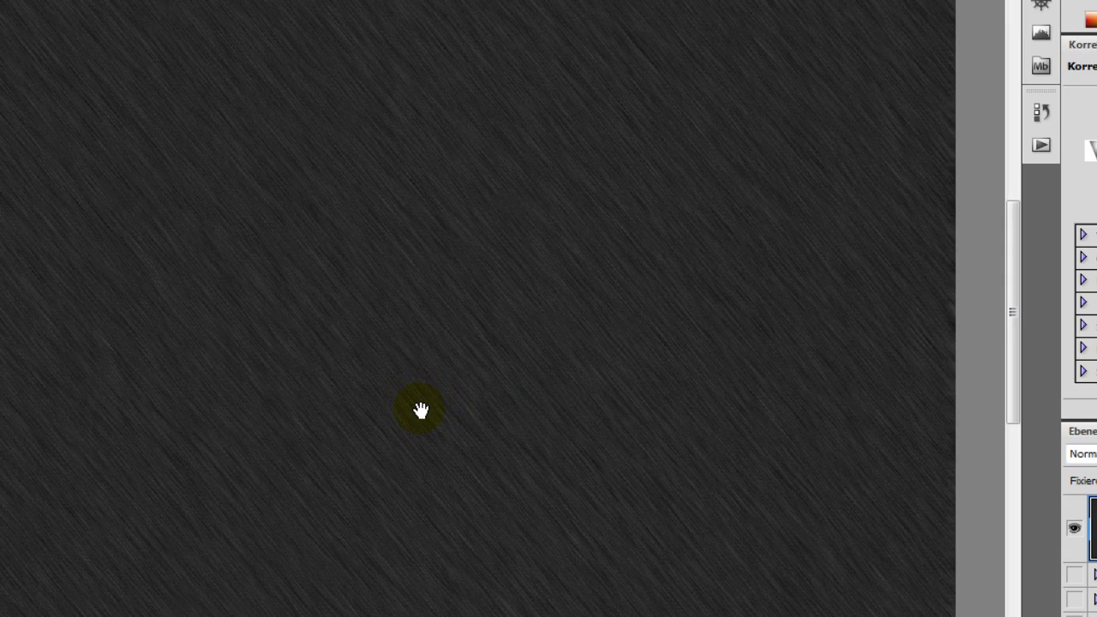
key(ctrl+l)
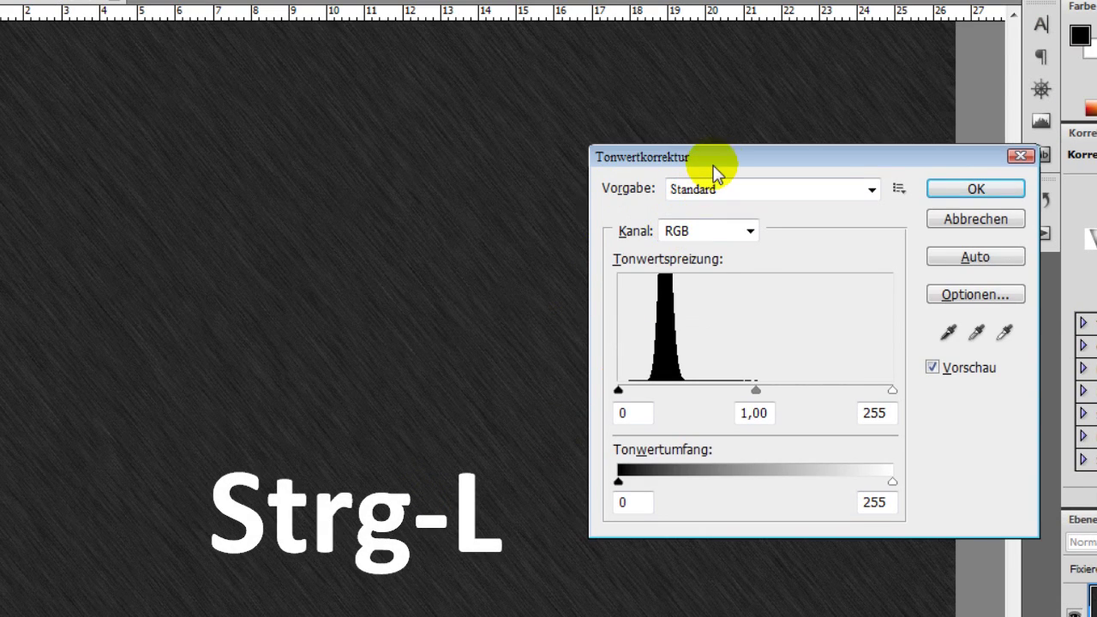
- Set the rain layer's levels to black 58 and white 61 for sparse streaks
drag(709, 165, 672, 182)
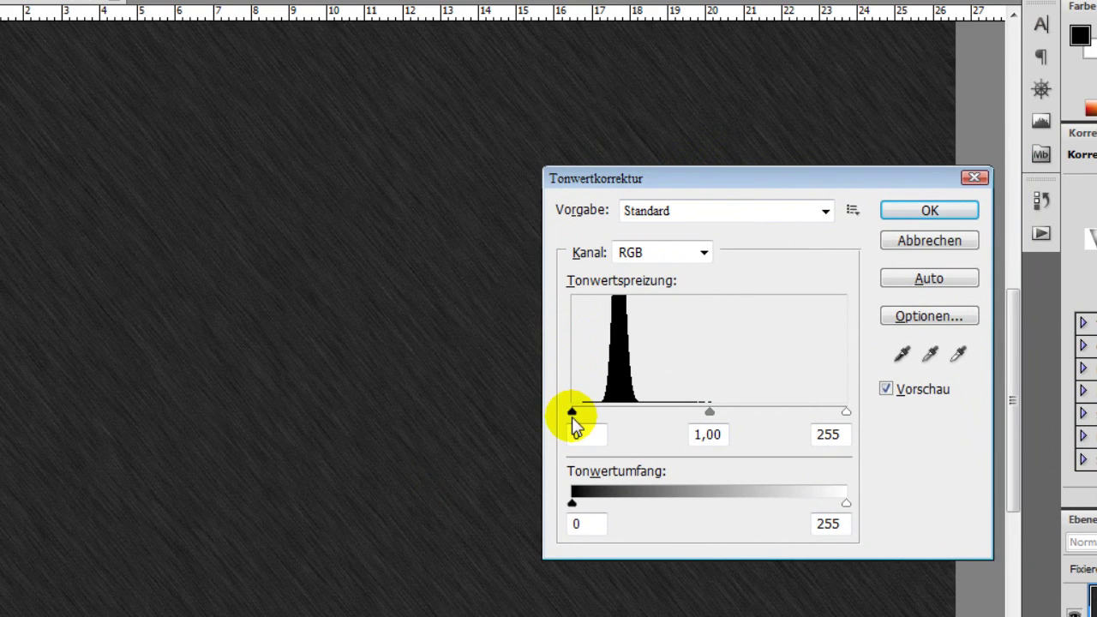
drag(573, 412, 613, 411)
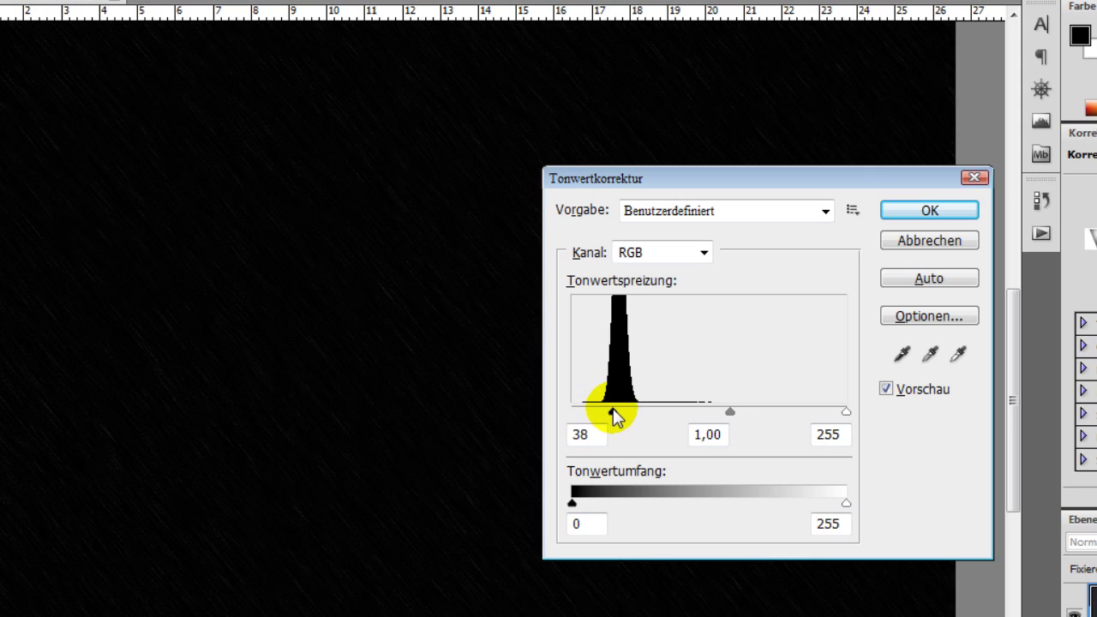
mouse_move(758, 411)
mouse_down()
mouse_move(532, 413)
mouse_move(543, 419)
mouse_up()
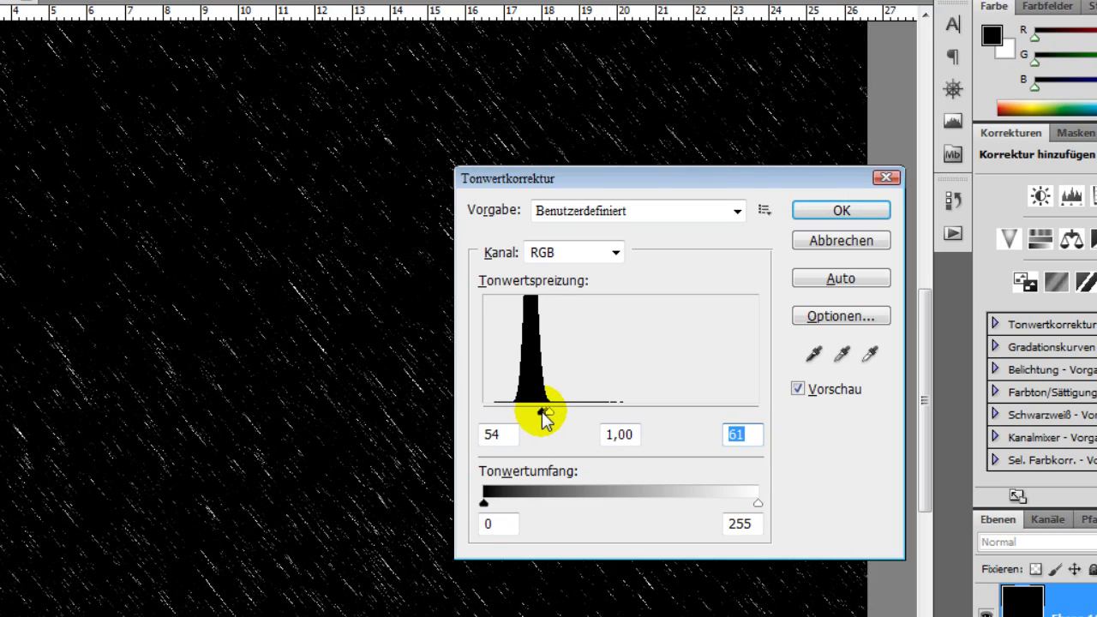
drag(543, 420, 548, 416)
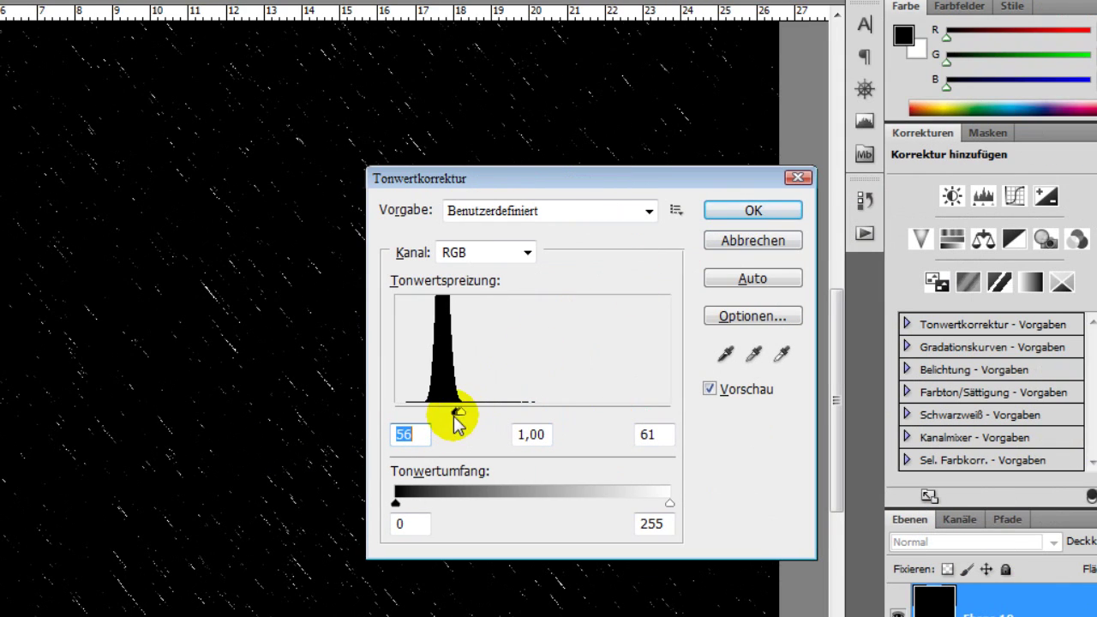
drag(456, 410, 459, 409)
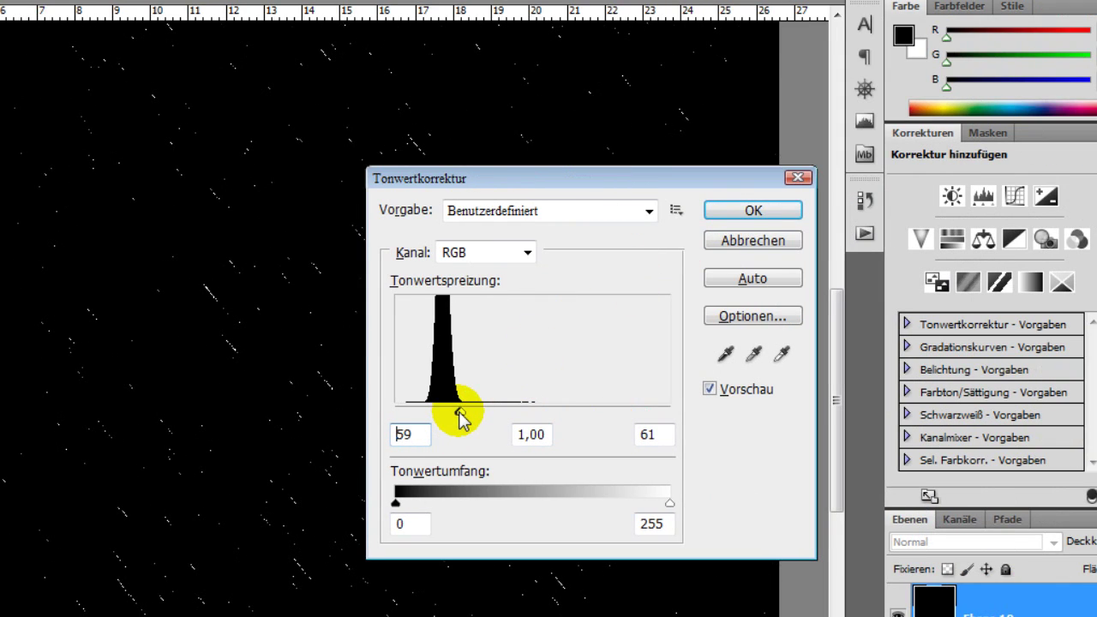
drag(460, 418, 459, 418)
click(710, 210)
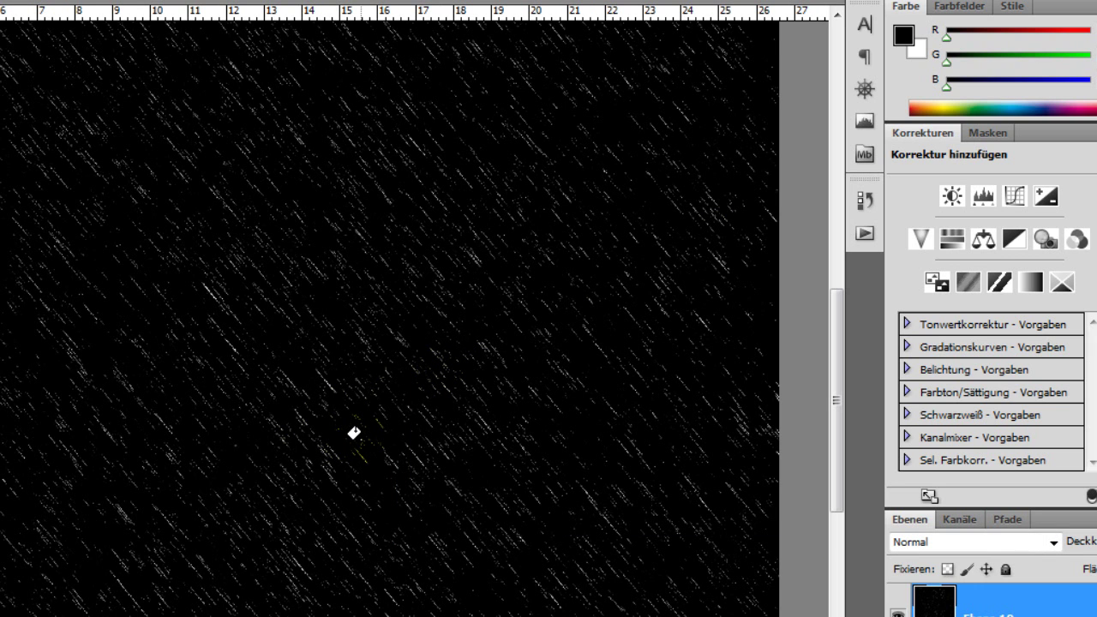
scroll(355, 434, down, 2)
scroll(355, 433, down, 2)
scroll(355, 433, down, 2)
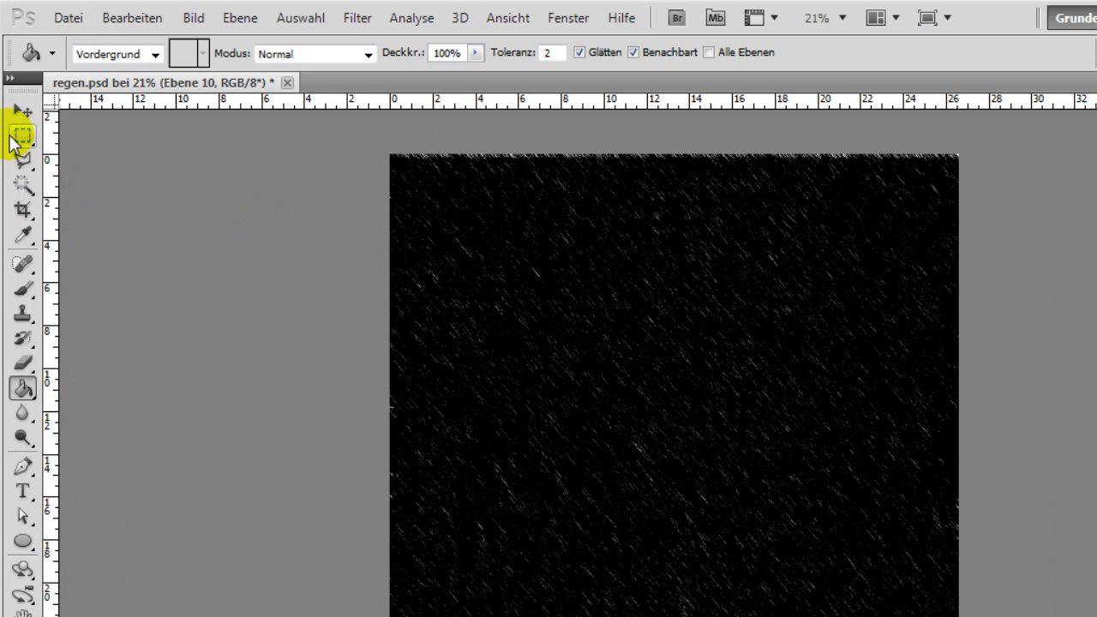
click(15, 137)
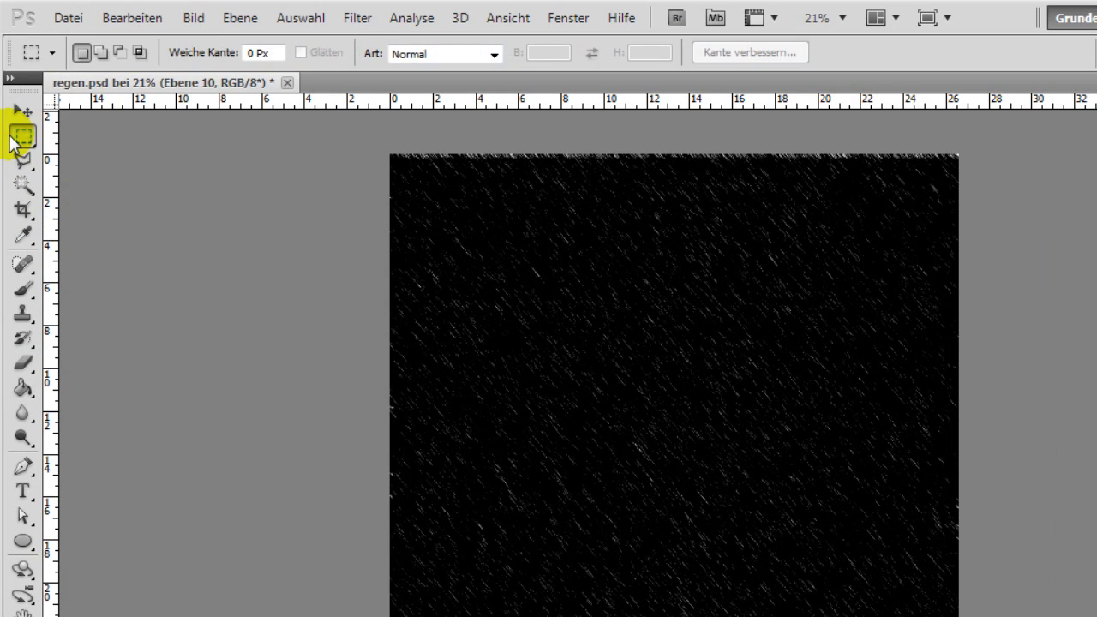
- Copy a rectangular patch of rain and paste it onto a new layer, Ebene 11
mouse_move(474, 299)
mouse_down()
mouse_move(550, 437)
mouse_move(649, 554)
mouse_up()
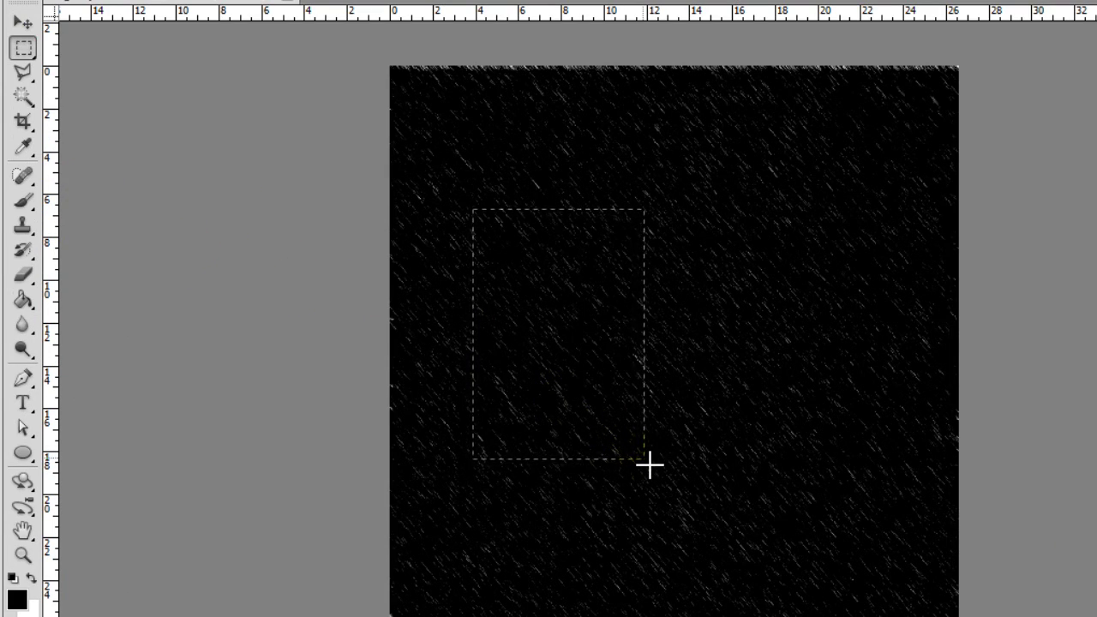
drag(650, 466, 644, 458)
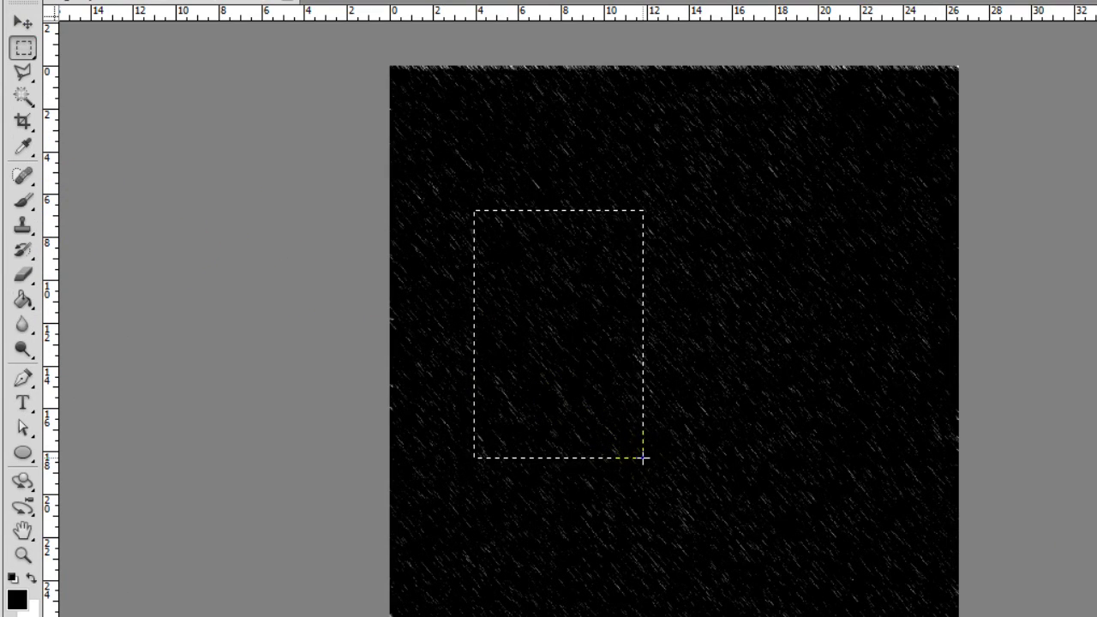
key(ctrl+c)
key(ctrl+v)
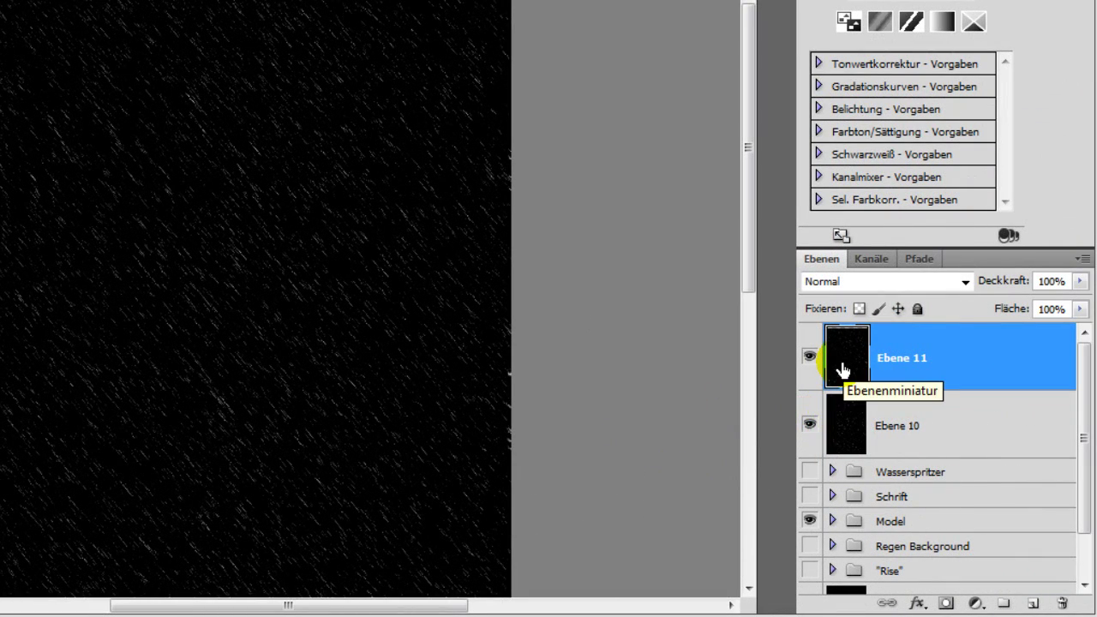
- Delete the original Ebene 10 rain layer and shift the patch over the portrait
drag(845, 421, 1064, 609)
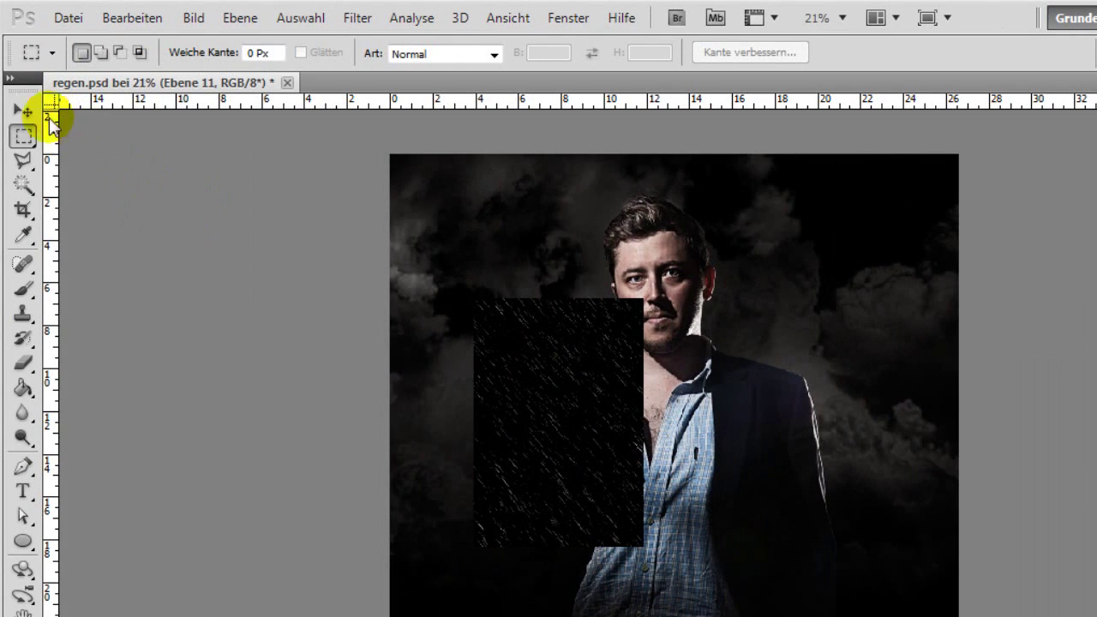
click(23, 111)
drag(568, 453, 607, 469)
click(133, 25)
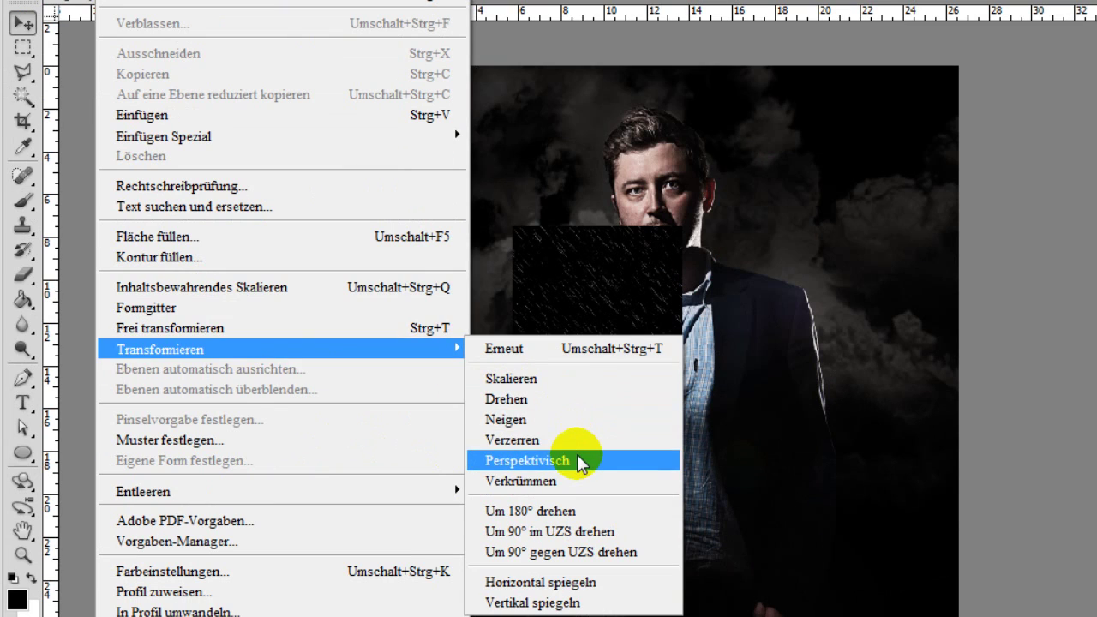
- Widen the rain patch's bottom into a trapezoid with a perspective transform
click(580, 463)
drag(681, 385, 705, 389)
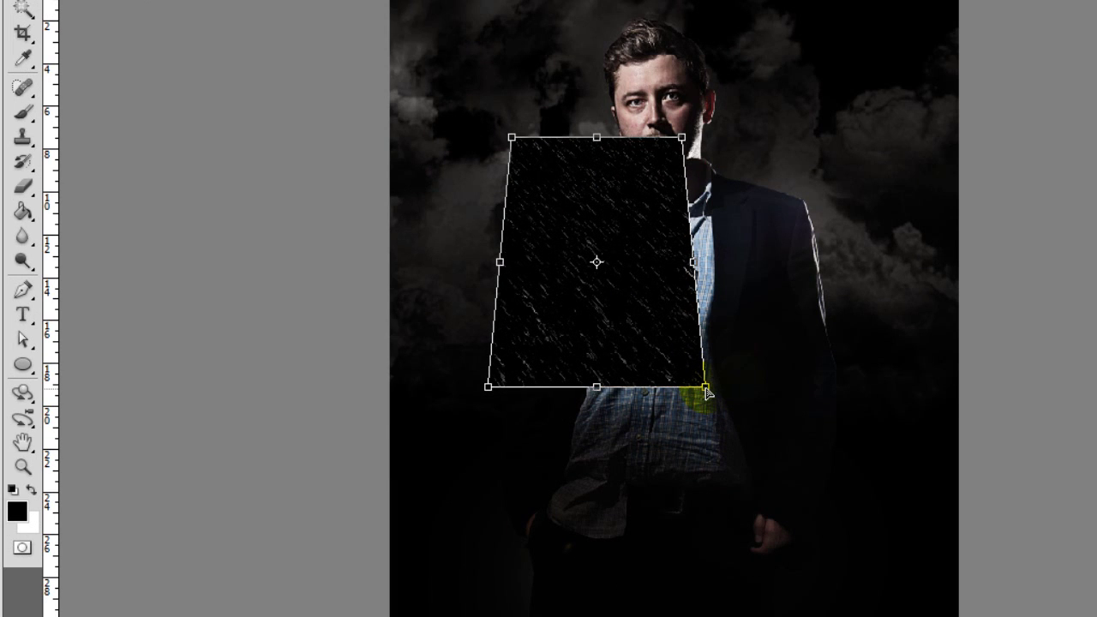
key(Return)
- Scale and reposition the rain patch so it covers the entire canvas
drag(544, 294, 443, 188)
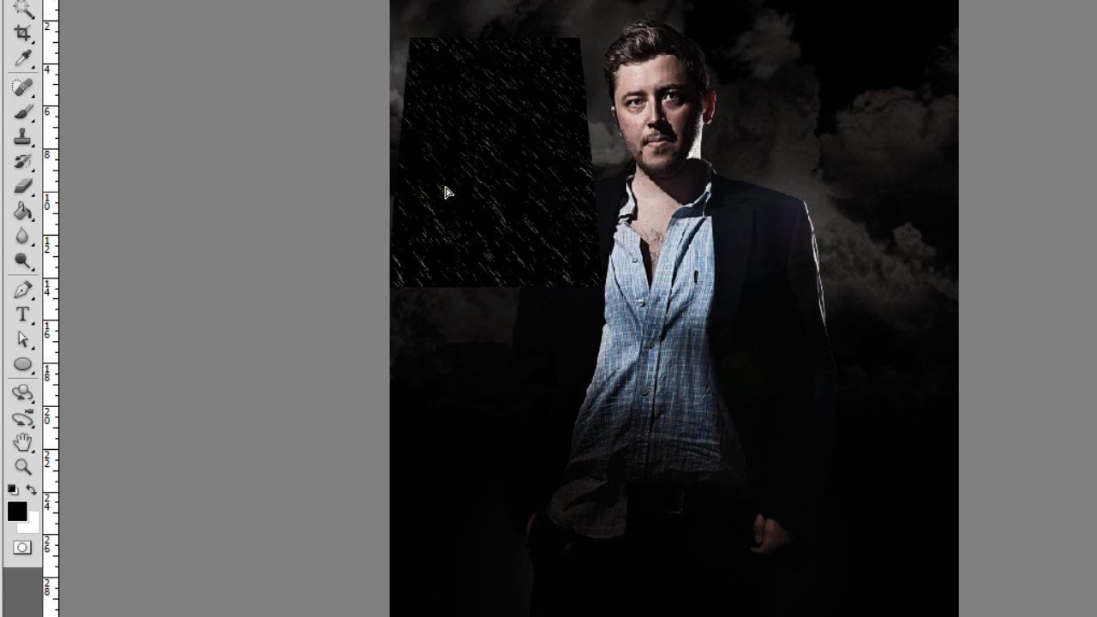
drag(572, 316, 772, 392)
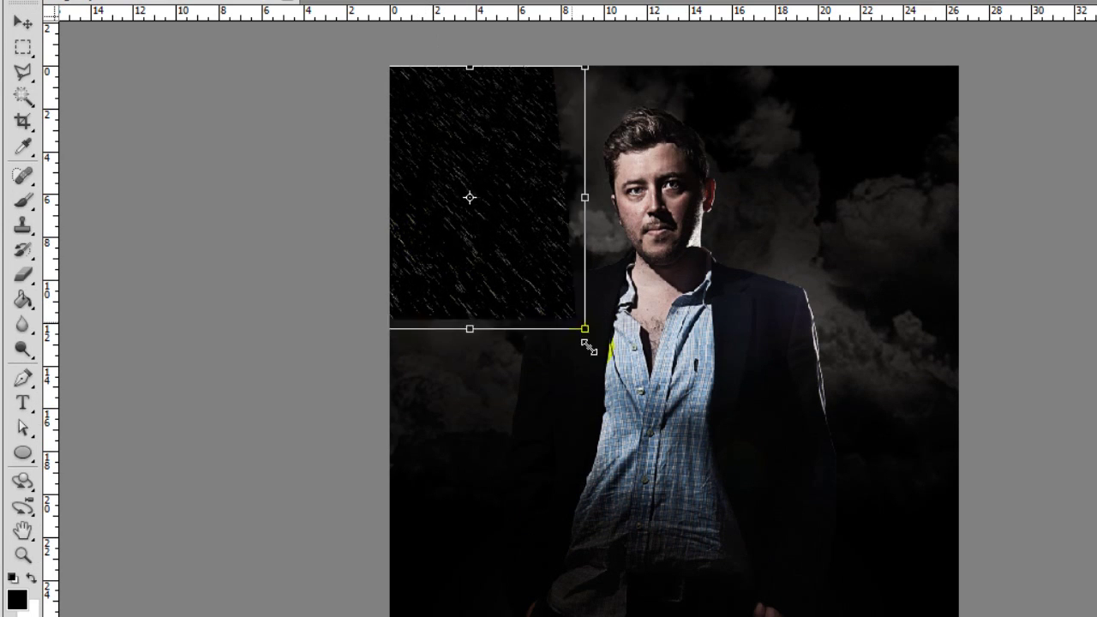
key(ctrl+minus)
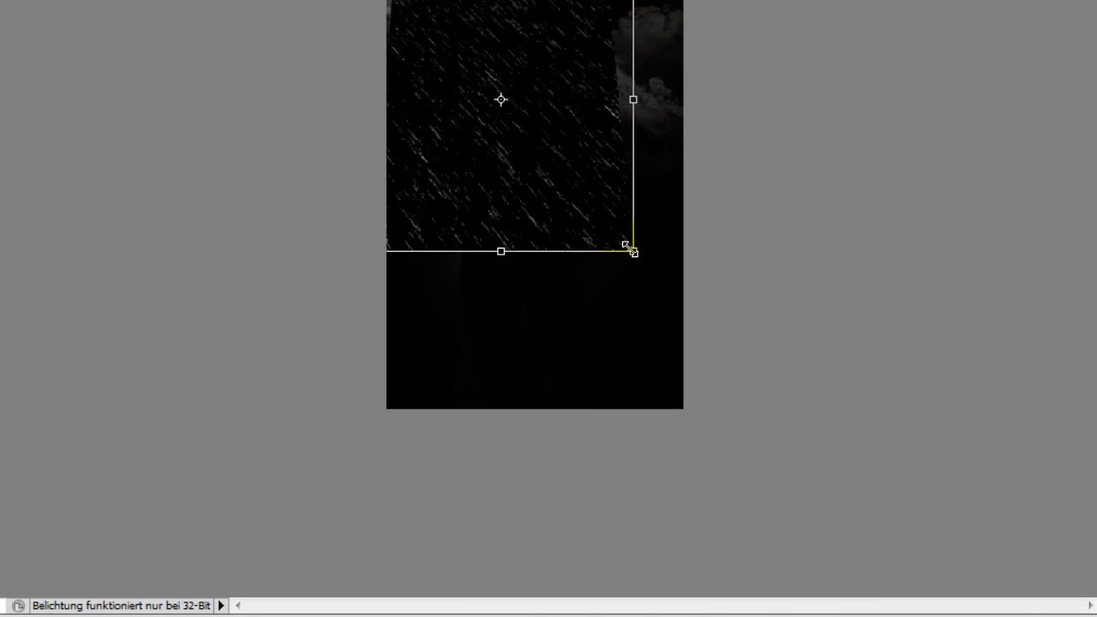
drag(632, 248, 787, 457)
drag(592, 298, 545, 289)
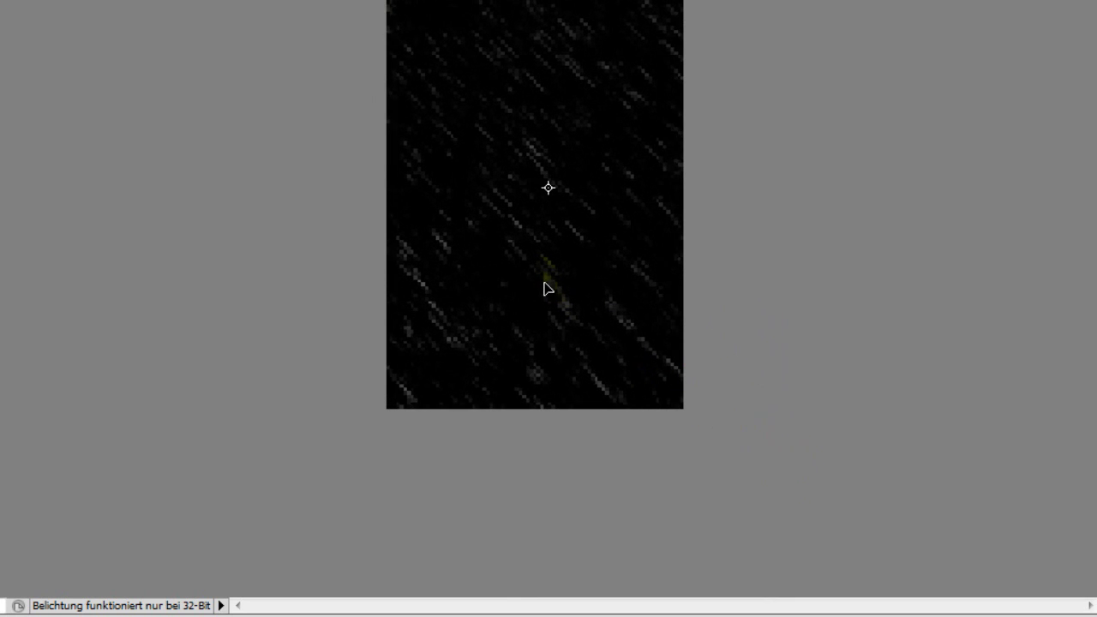
key(Return)
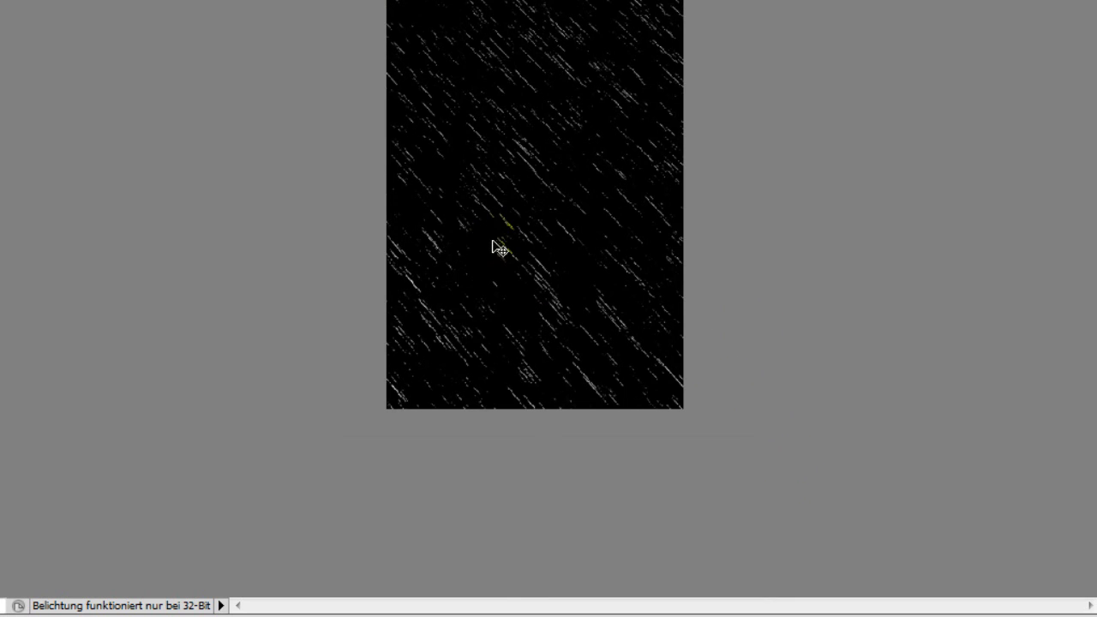
key(ctrl+plus)
click(313, 225)
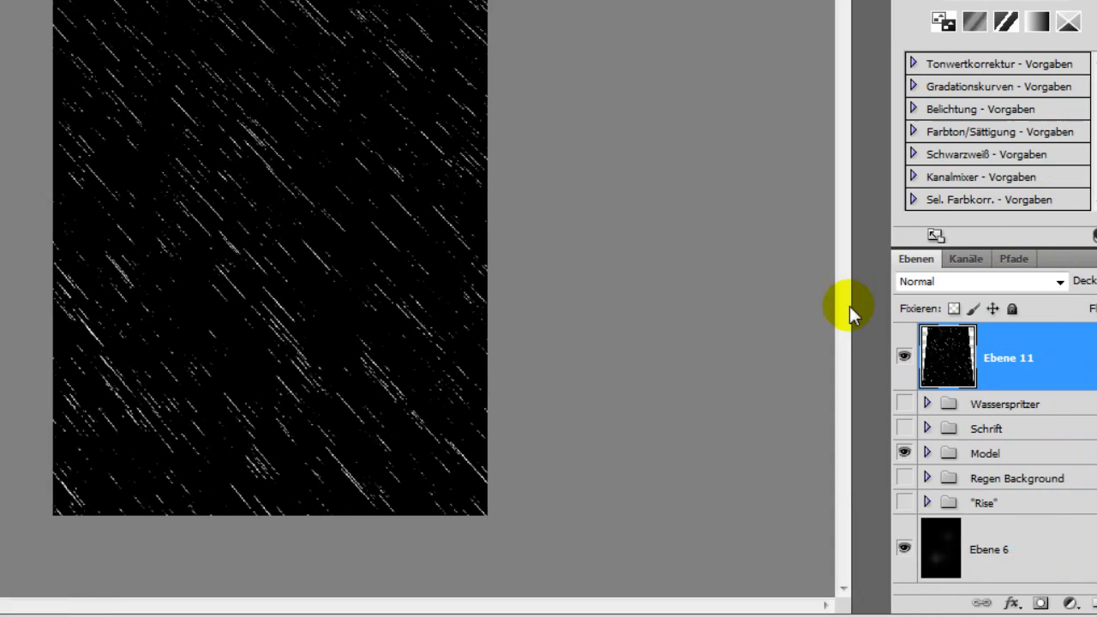
click(845, 343)
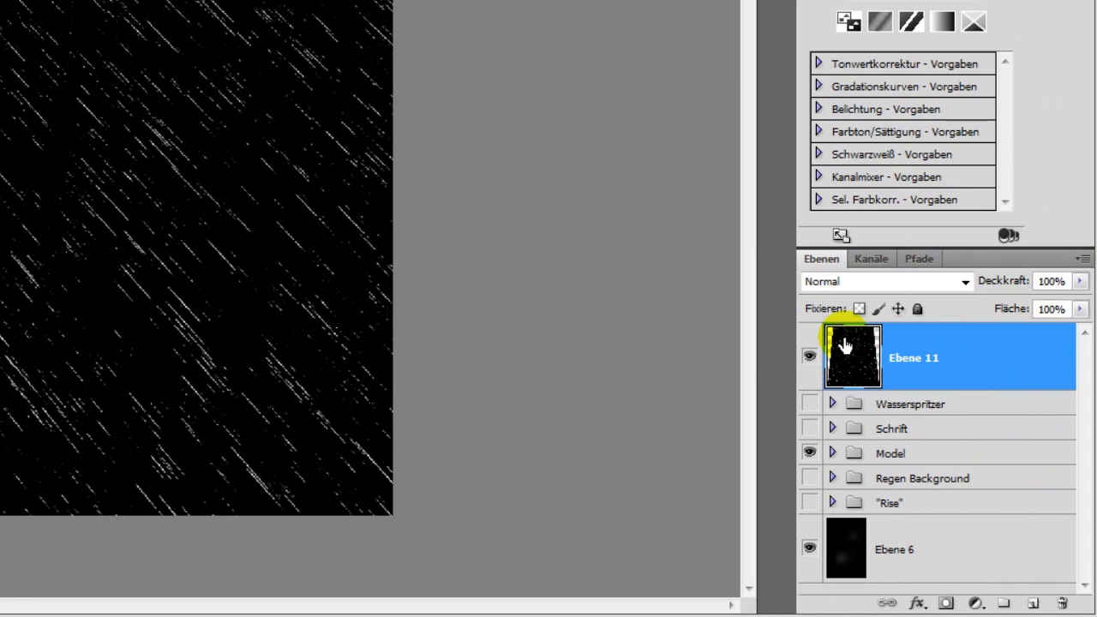
- Set Ebene 11's blend mode to Negativ multiplizieren and add a layer mask
click(823, 283)
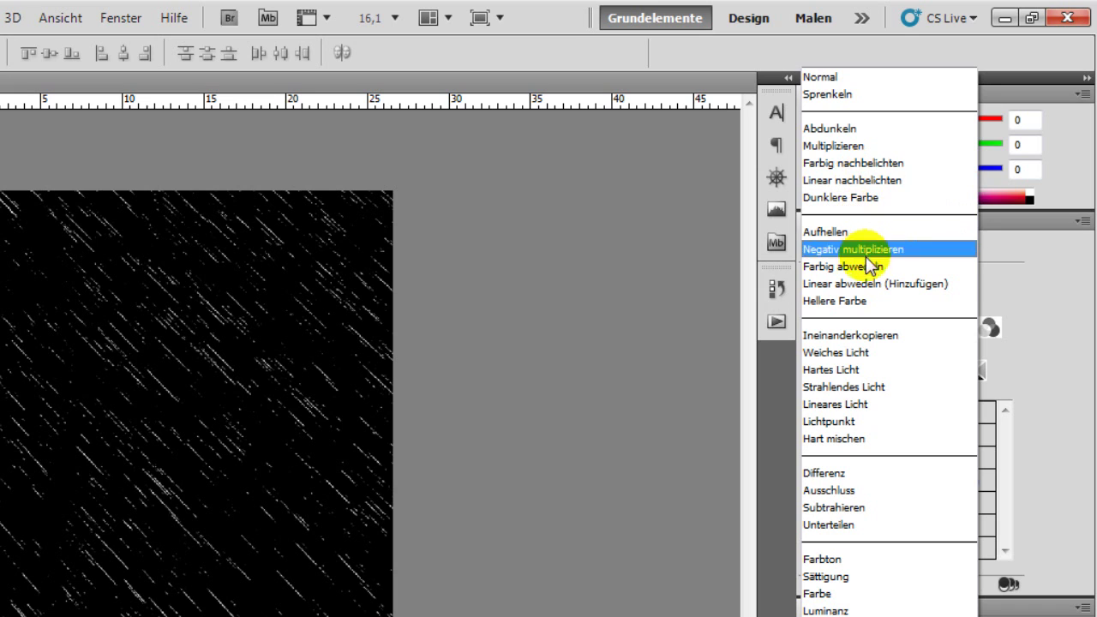
click(866, 250)
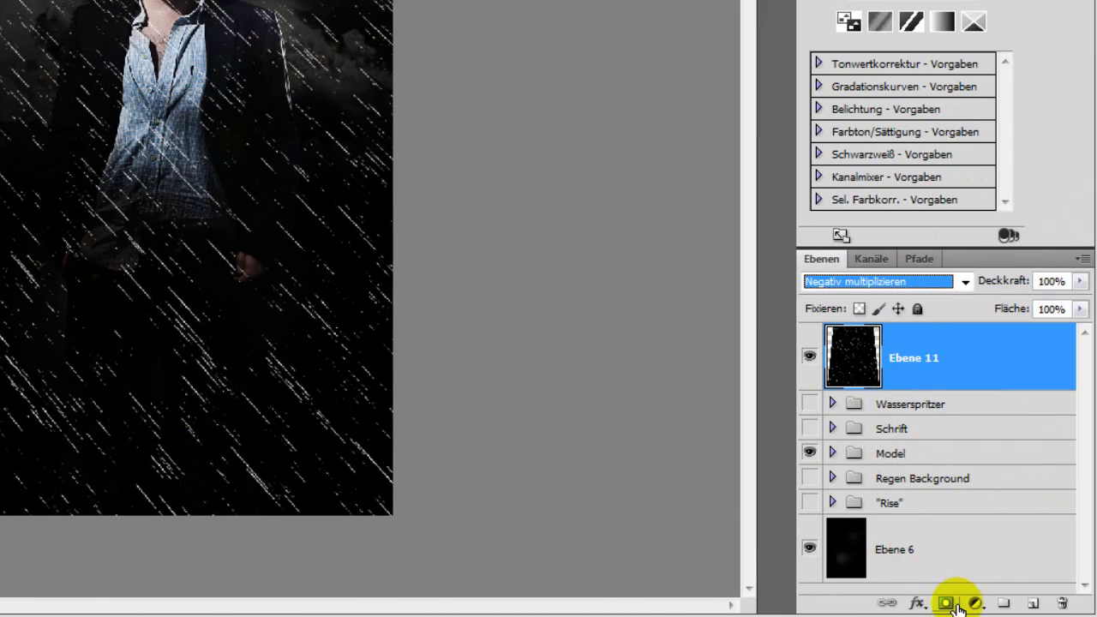
click(947, 604)
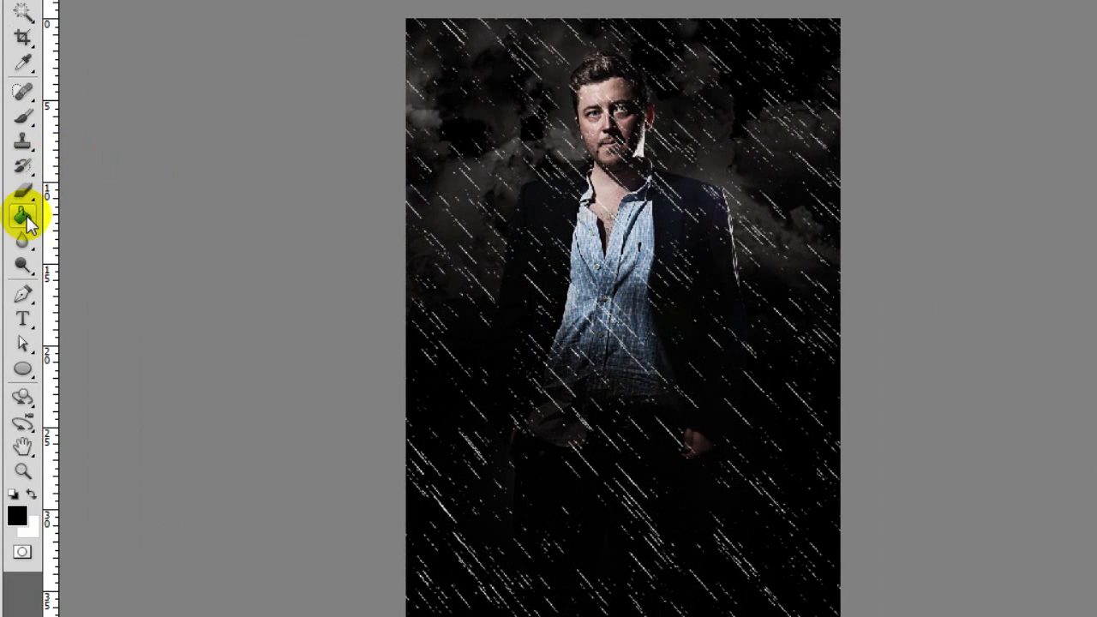
- Draw a bottom-fading gradient on the rain mask and lower the layer opacity to 73%
right_click(30, 221)
click(69, 215)
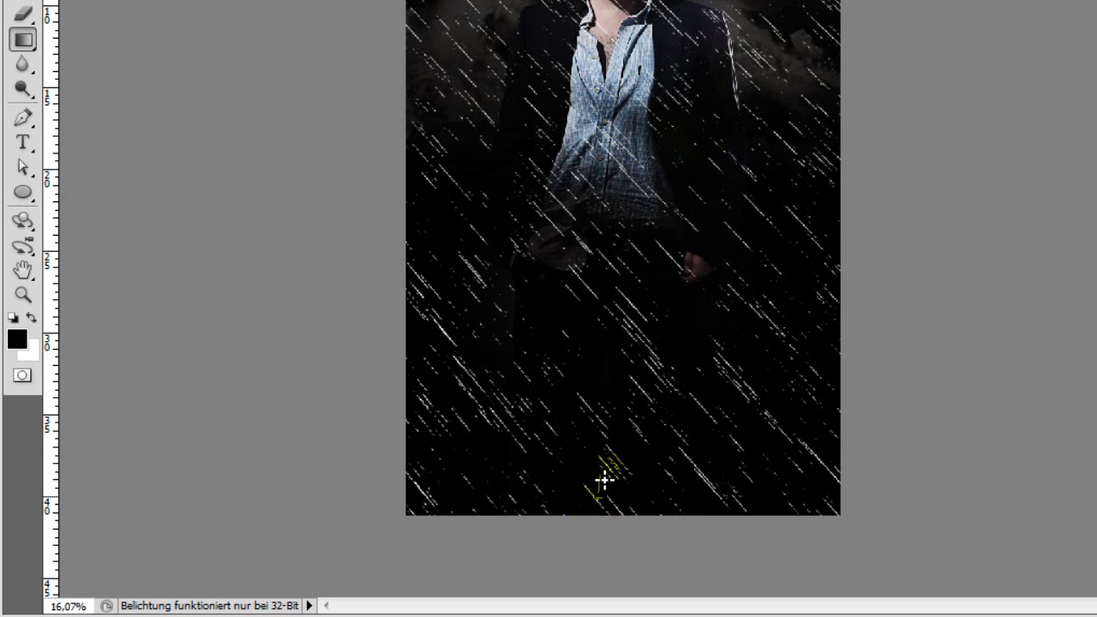
drag(604, 480, 630, 51)
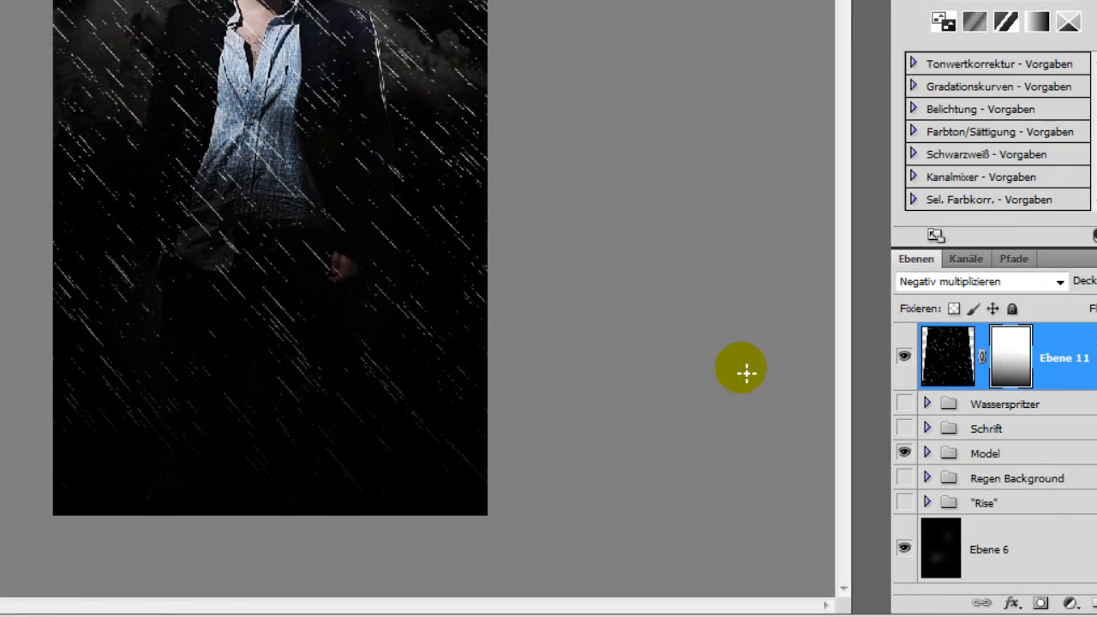
drag(1007, 281, 974, 290)
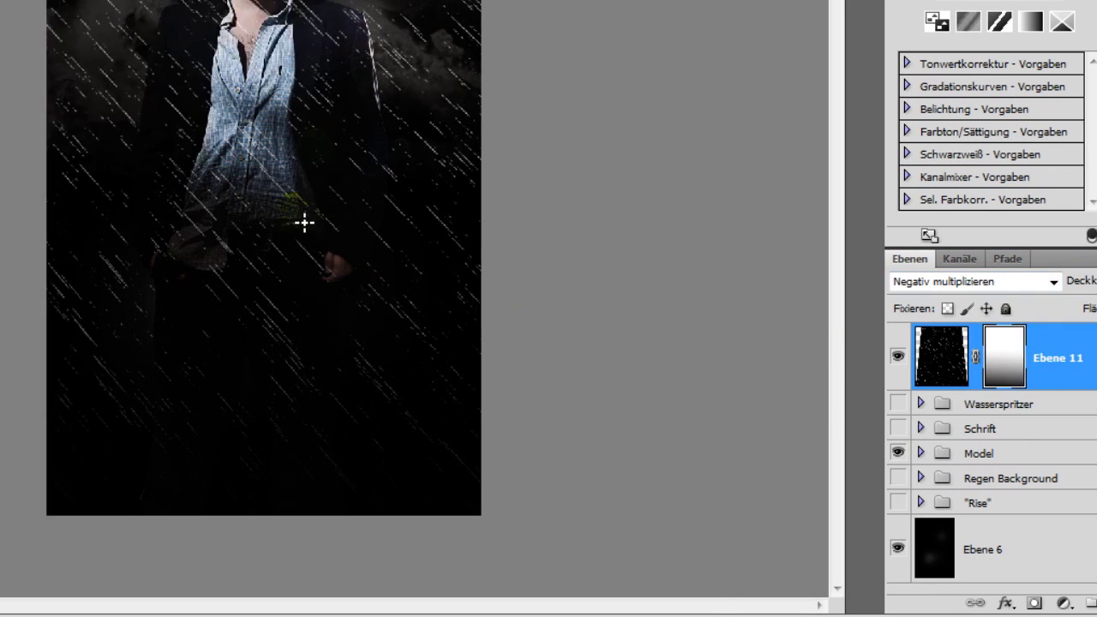
click(23, 204)
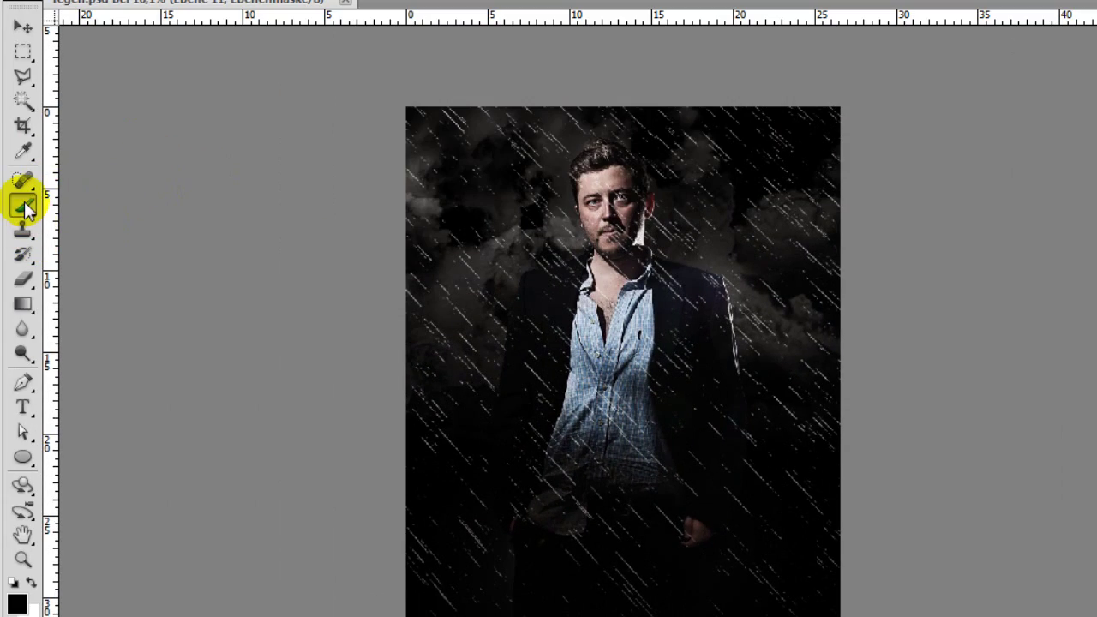
- Set the brush to 158 px size and 32% opacity
drag(576, 228, 594, 249)
right_click(635, 233)
click(780, 266)
click(420, 54)
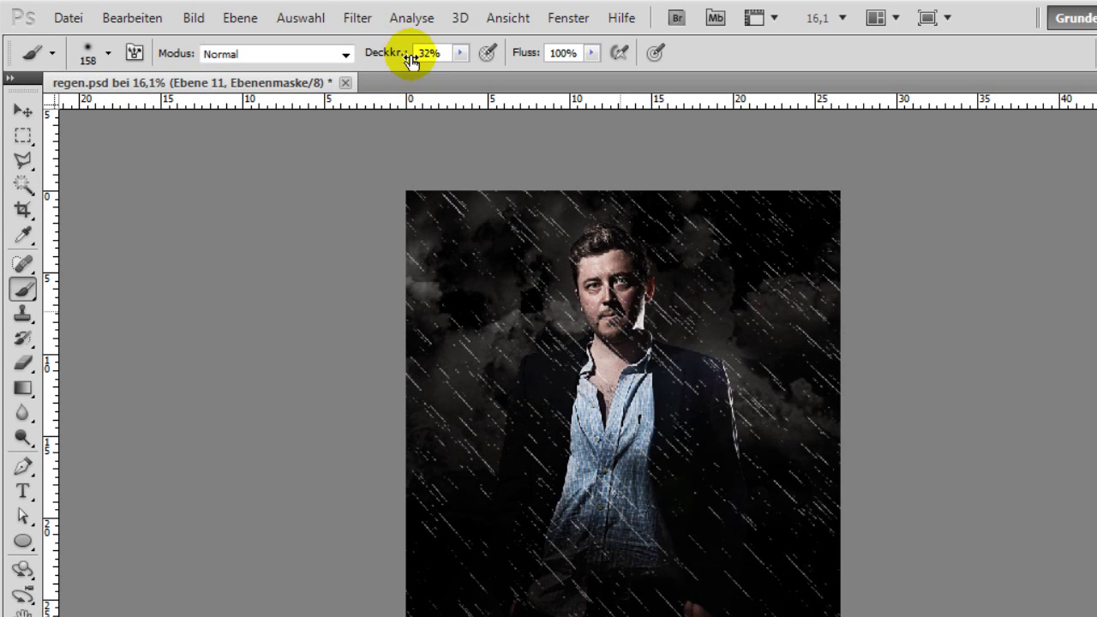
text(32)
right_click(642, 306)
double_click(754, 323)
key(Return)
- Paint the rain mask over the figure's face, chest and lower body
mouse_move(515, 287)
mouse_down()
mouse_move(463, 381)
mouse_move(580, 335)
mouse_move(519, 225)
mouse_move(474, 412)
mouse_up()
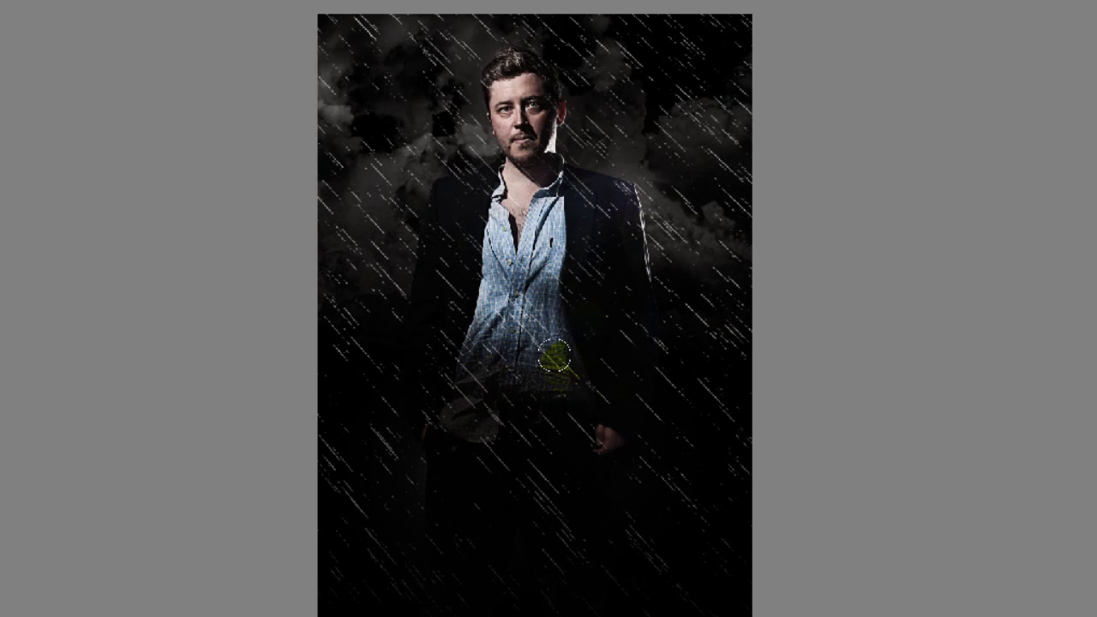
drag(553, 356, 466, 423)
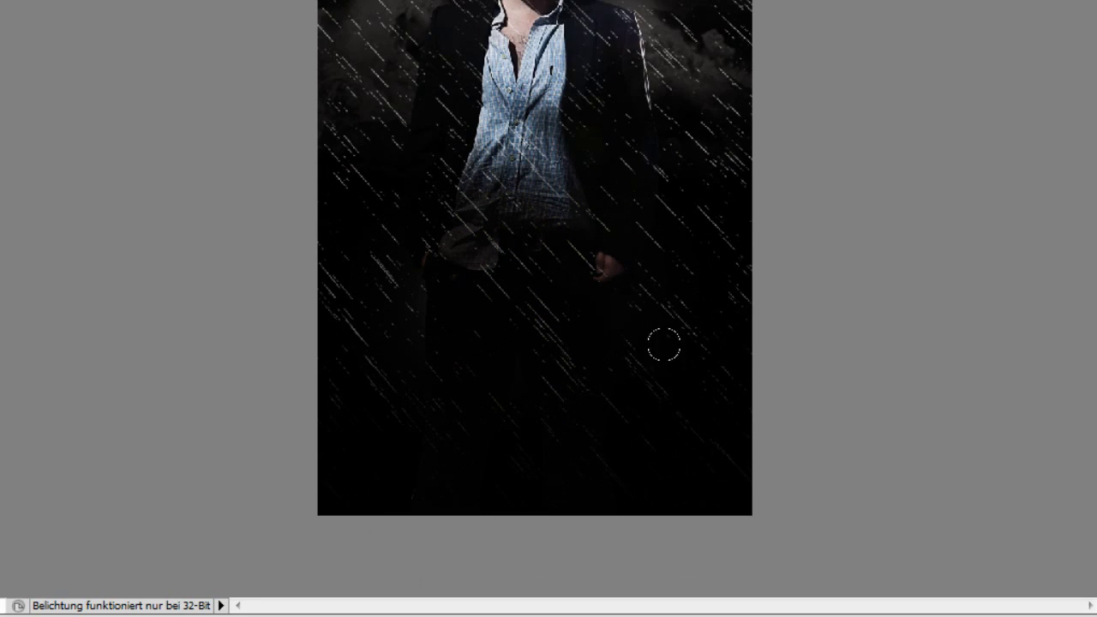
drag(509, 191, 519, 230)
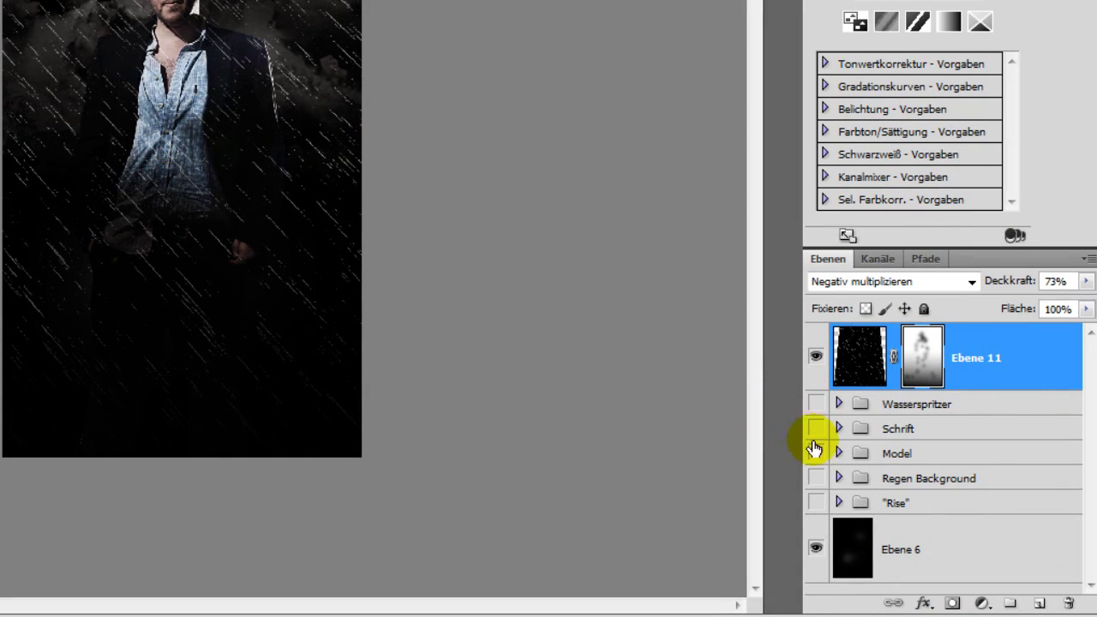
click(816, 452)
- Show the Regen Background group and view the poster full-screen, zoomed in
click(816, 479)
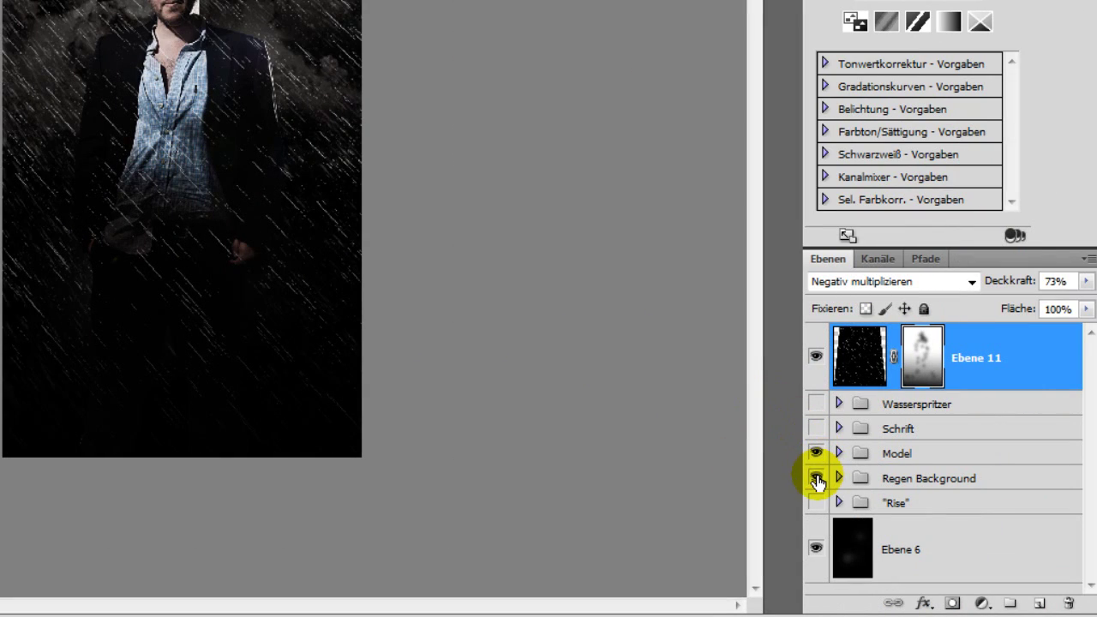
key(f)
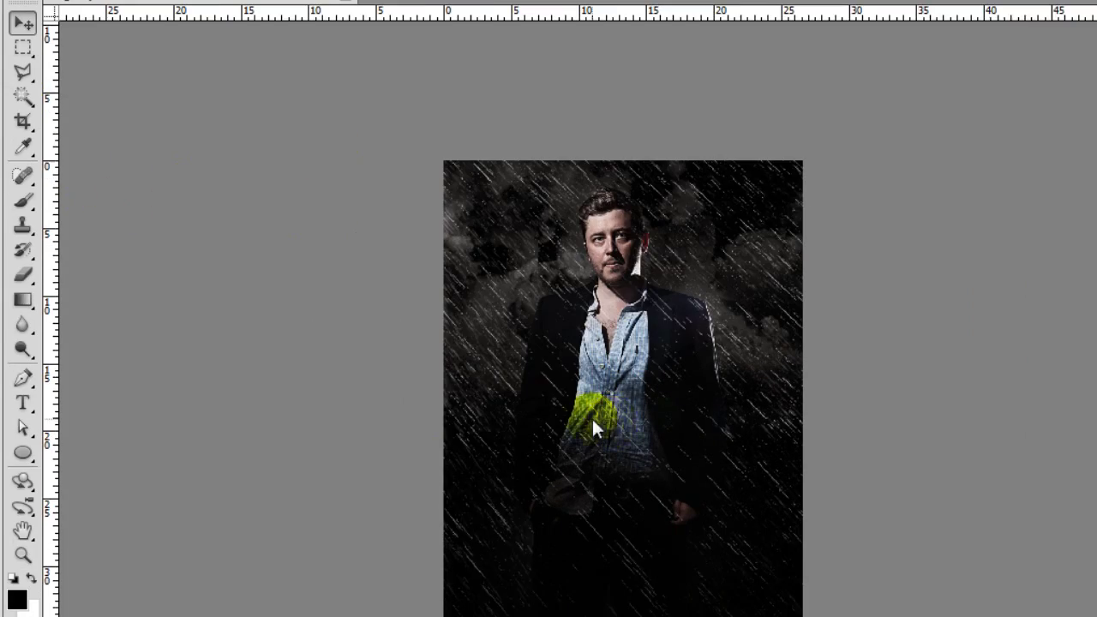
key(ctrl+plus)
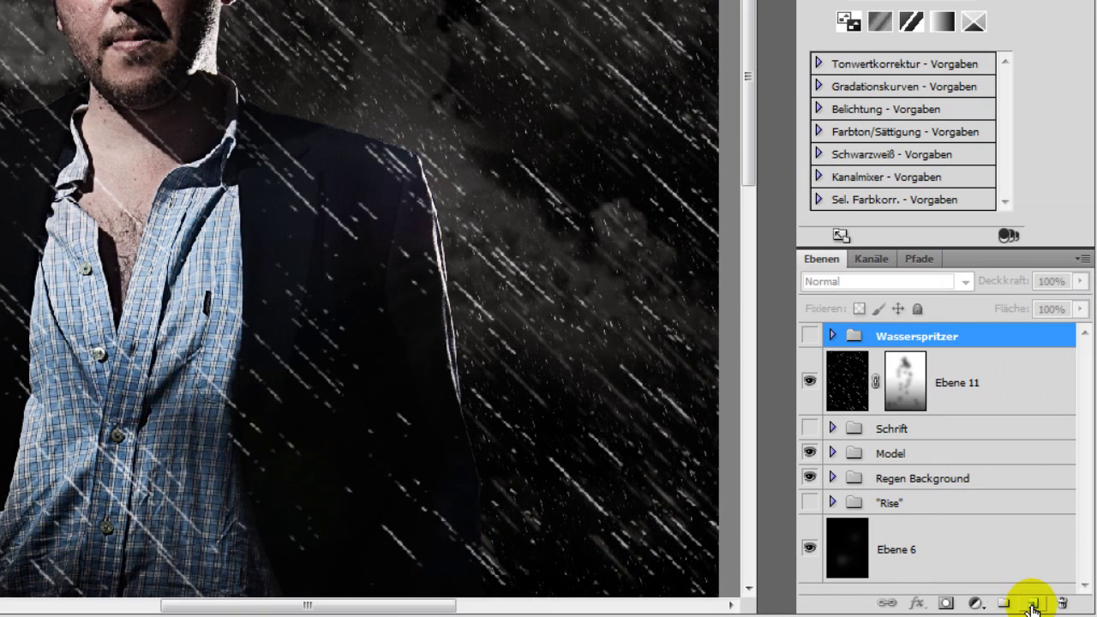
- Add a new layer above Wasserspritzer and replace the brushes with the MartiniNight set
click(1033, 606)
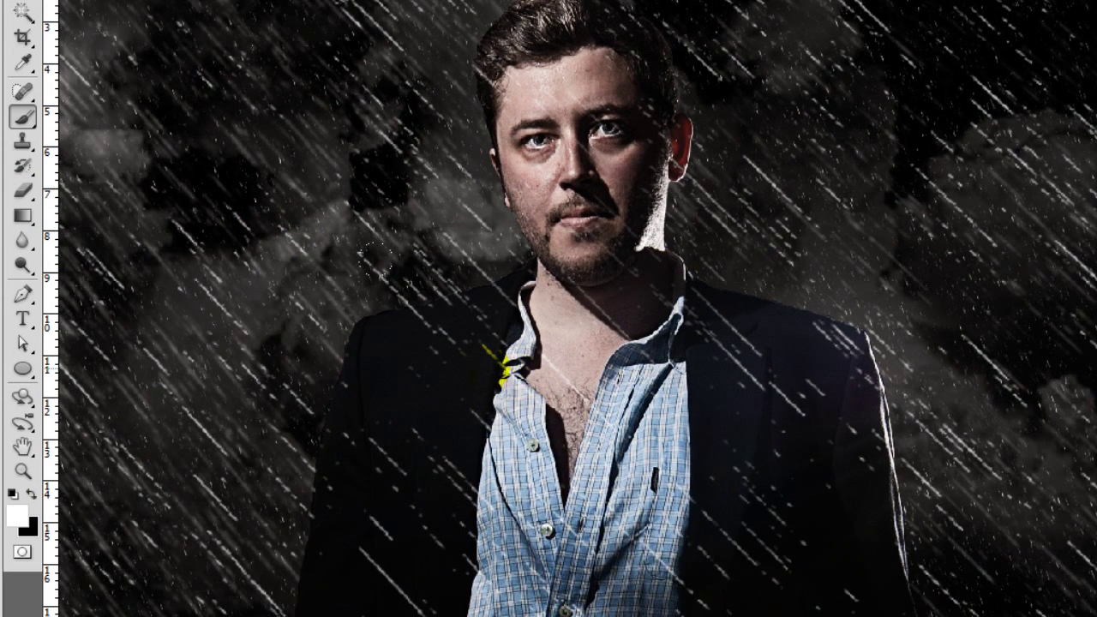
right_click(500, 368)
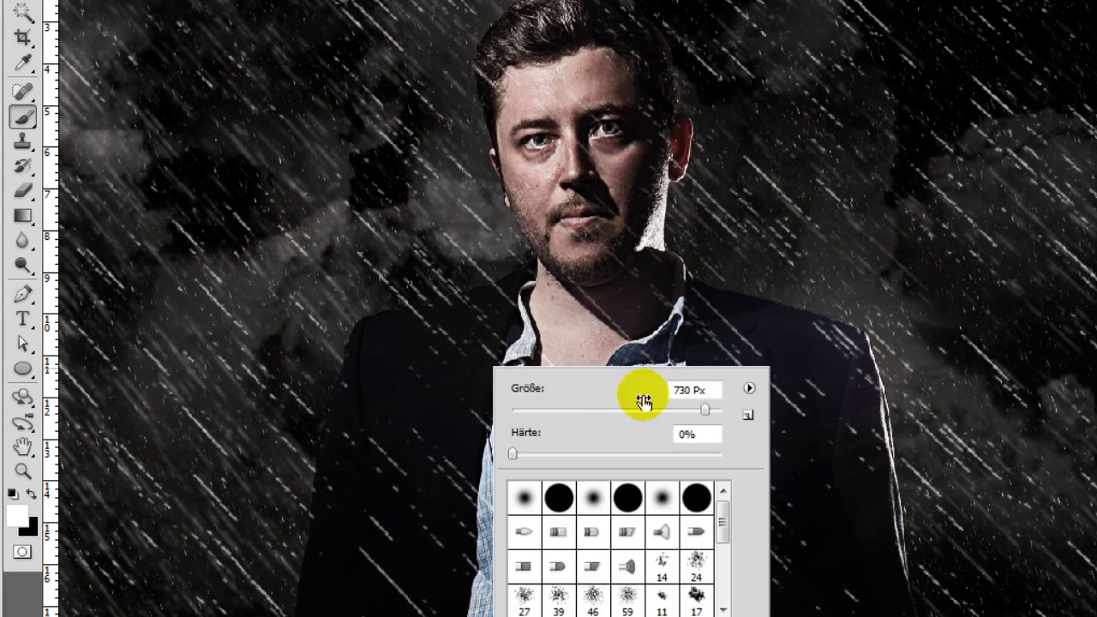
click(749, 389)
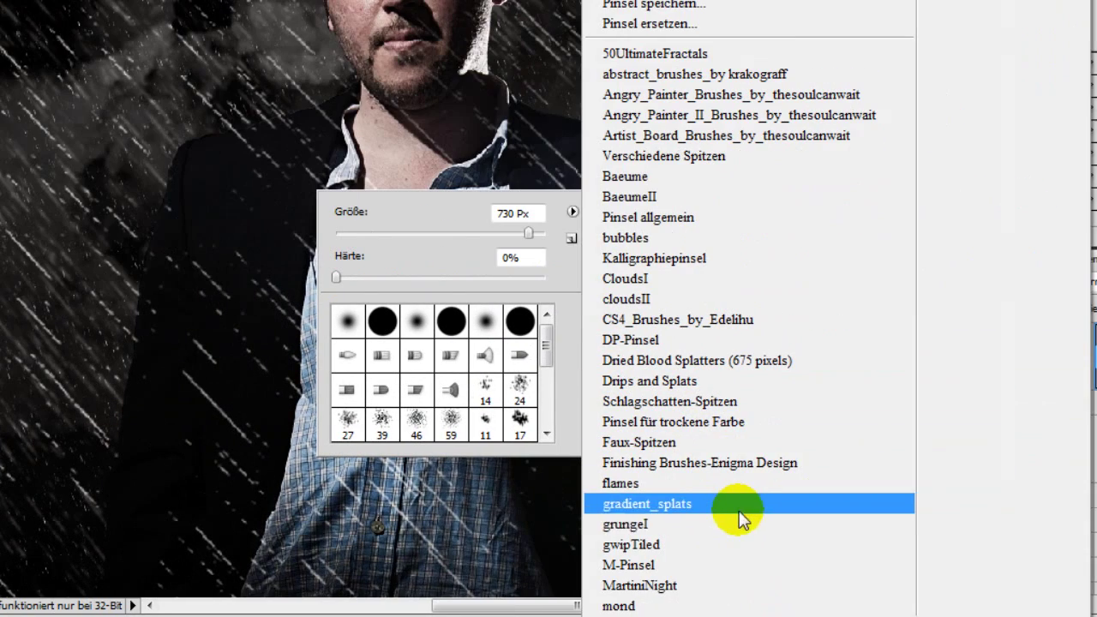
click(691, 585)
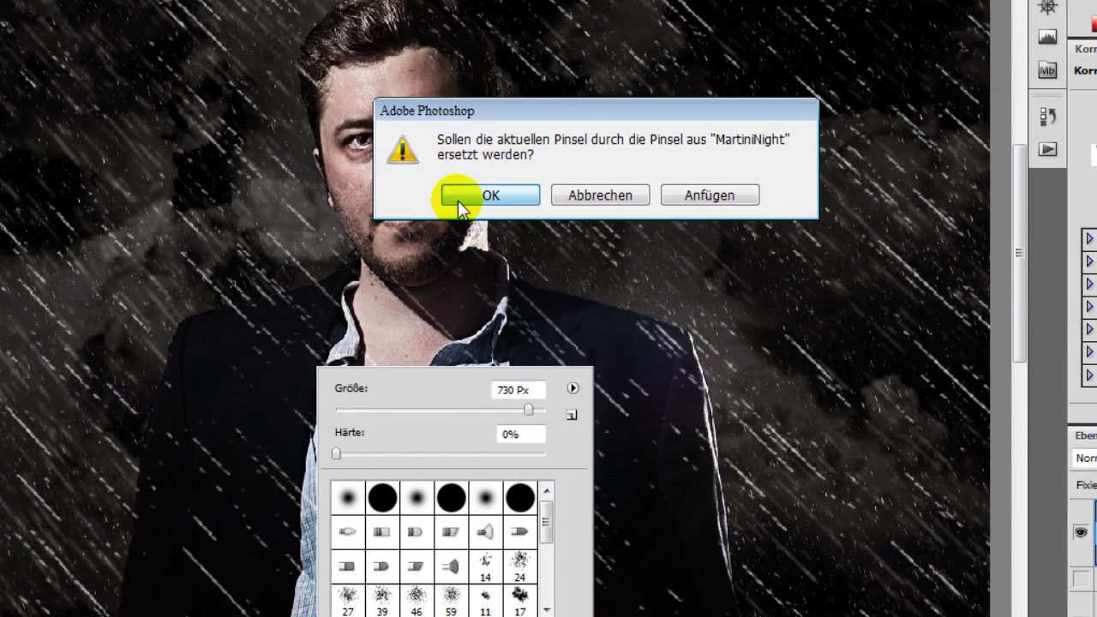
click(490, 18)
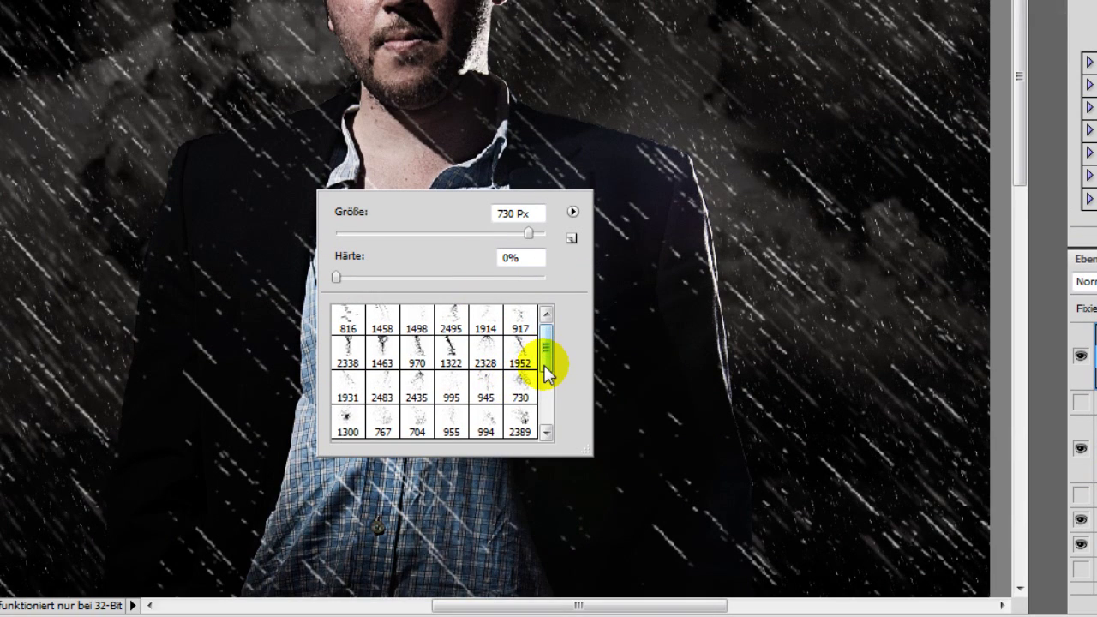
- Stamp a white 730 splatter brush, reduced to about 442 px, beside the man's left shoulder
scroll(525, 369, down, 1)
click(521, 369)
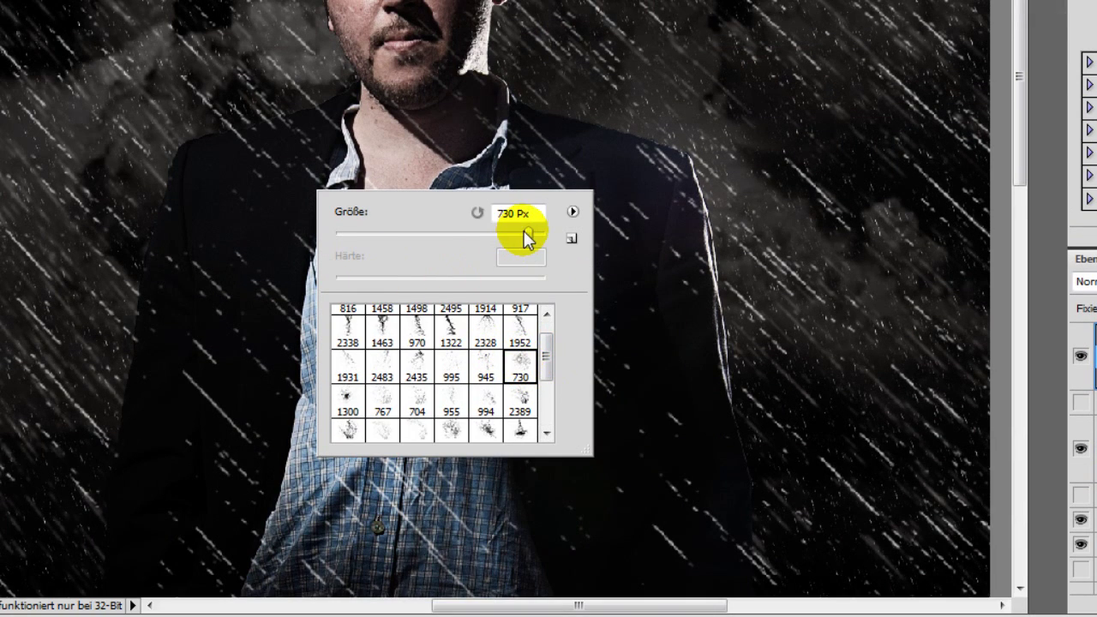
drag(521, 236, 516, 236)
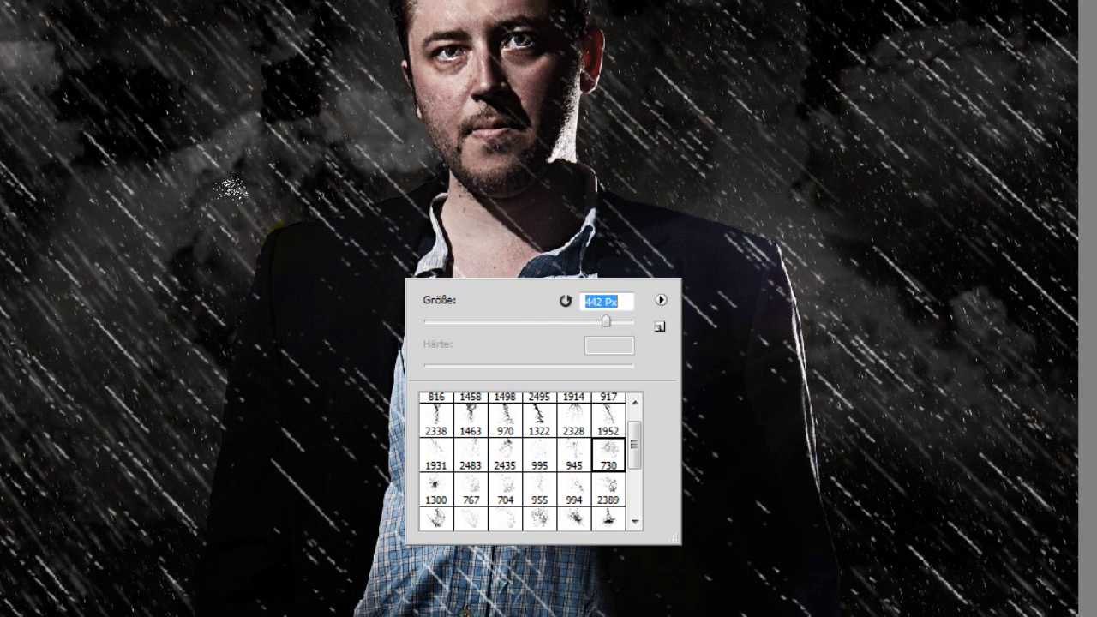
click(258, 240)
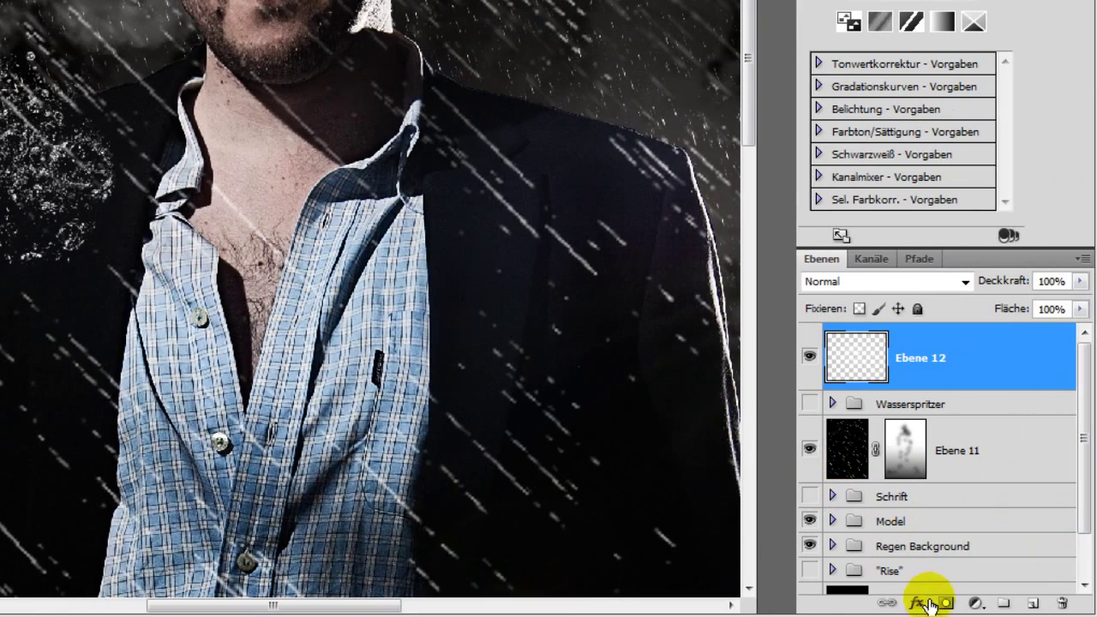
- Add a layer mask to Ebene 12 and paint out the splash's dark blob
click(947, 603)
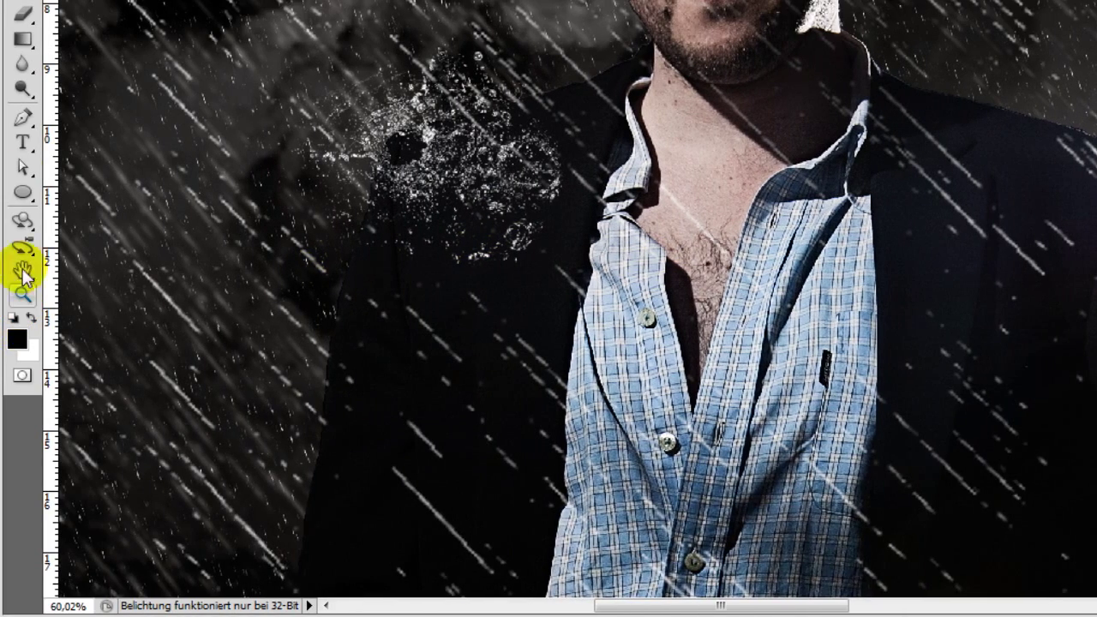
click(22, 116)
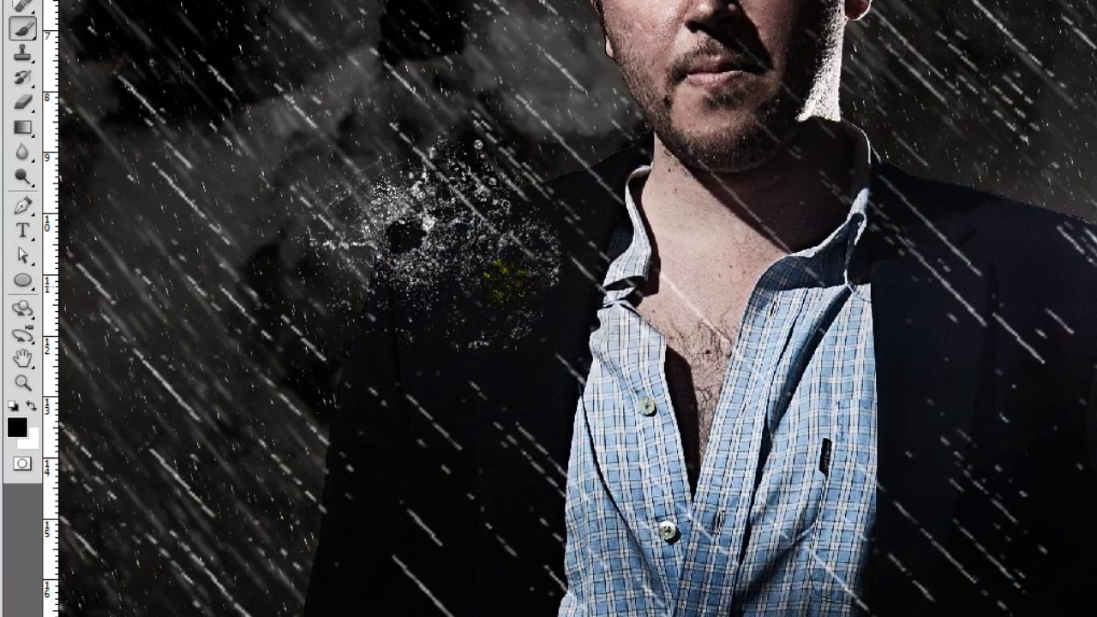
drag(318, 242, 375, 178)
mouse_move(346, 223)
mouse_down()
mouse_move(307, 202)
mouse_move(312, 186)
mouse_up()
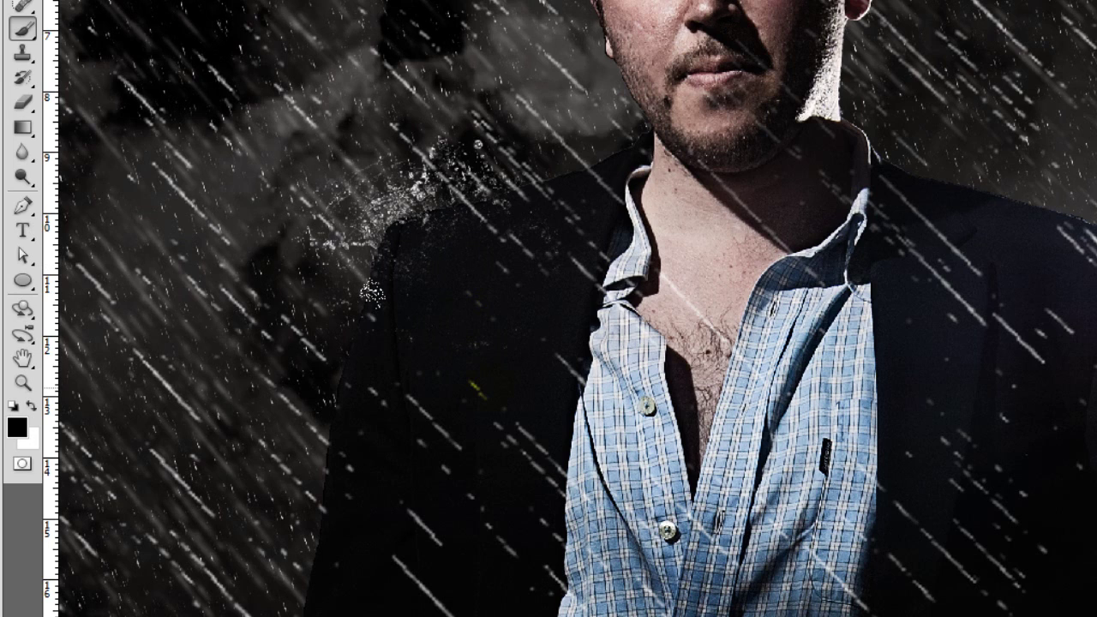
- Stamp another splash on the jacket shoulder and mask it across the chest
scroll(495, 390, down, 1)
scroll(496, 390, down, 1)
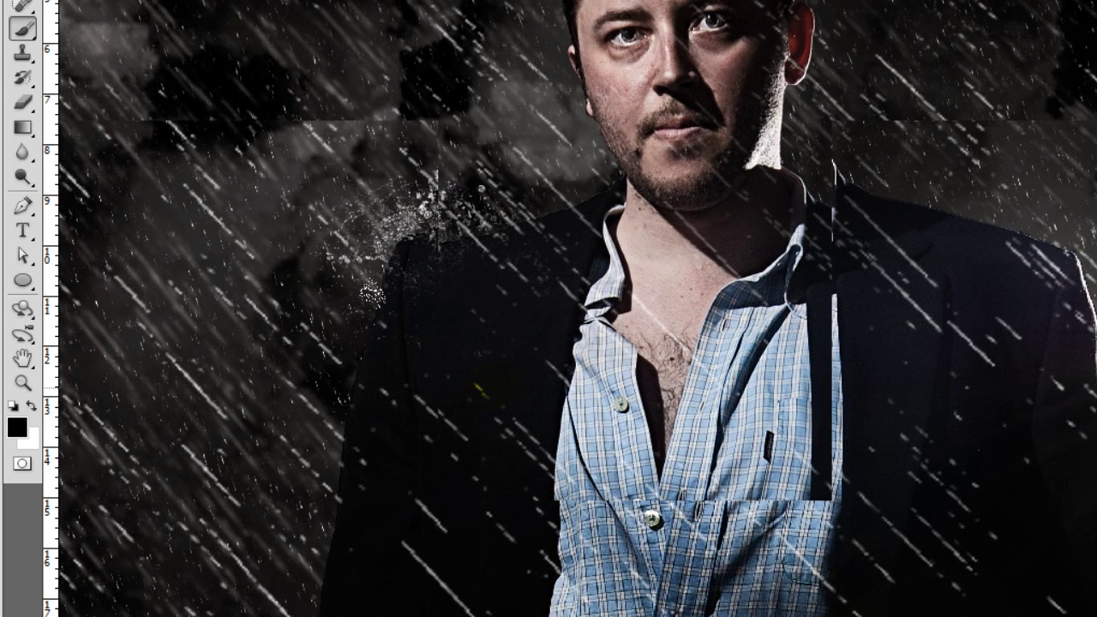
scroll(396, 374, up, 1)
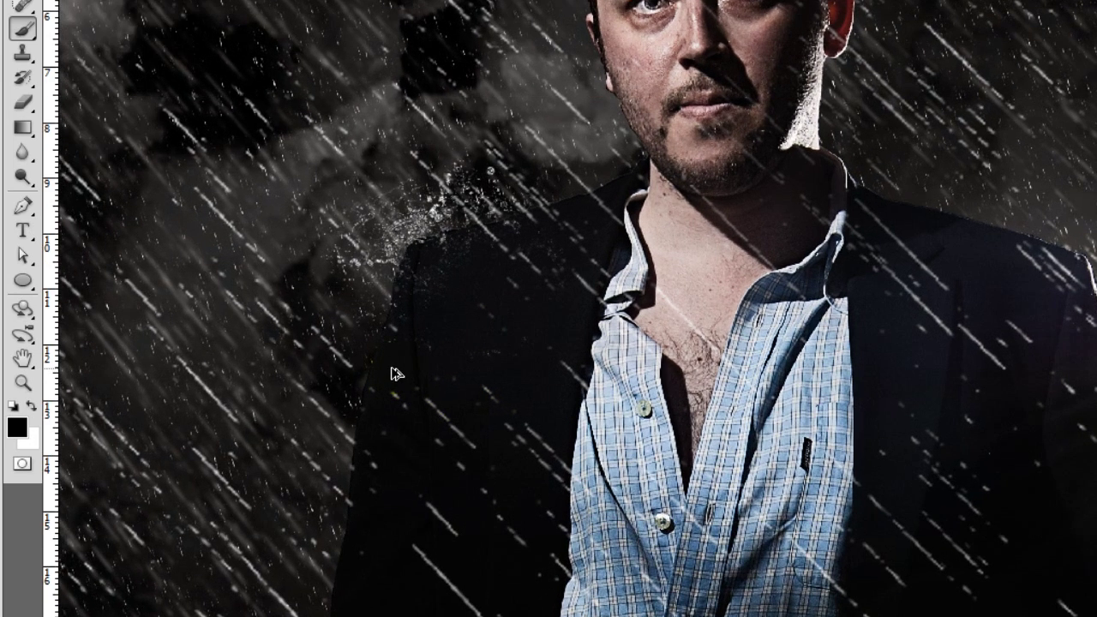
scroll(395, 374, up, 2)
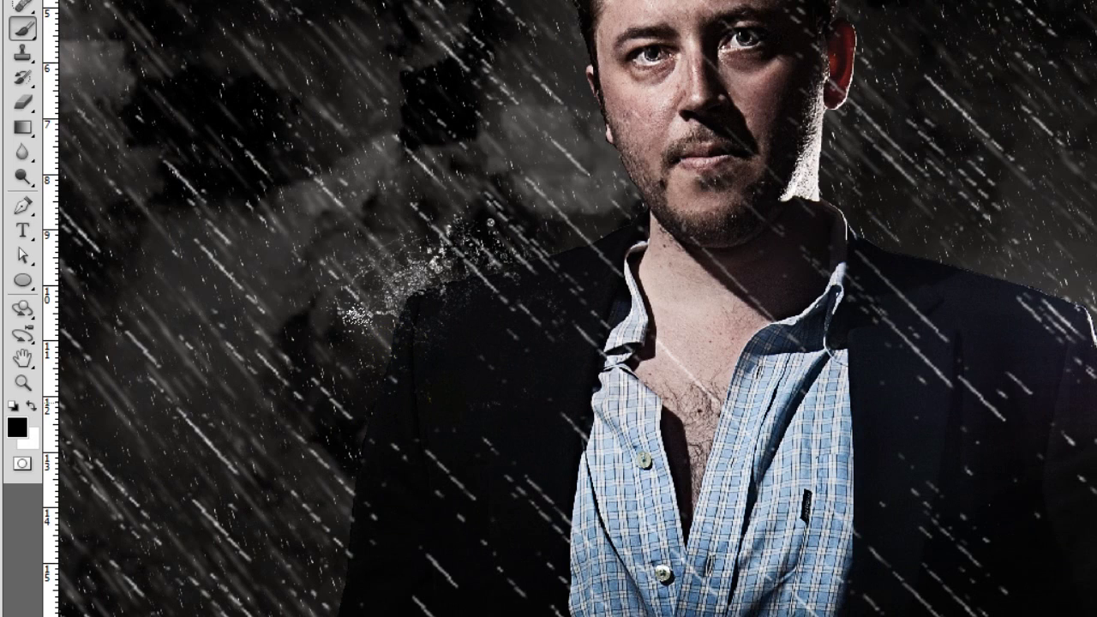
scroll(501, 393, down, 1)
scroll(500, 393, down, 1)
scroll(500, 392, down, 1)
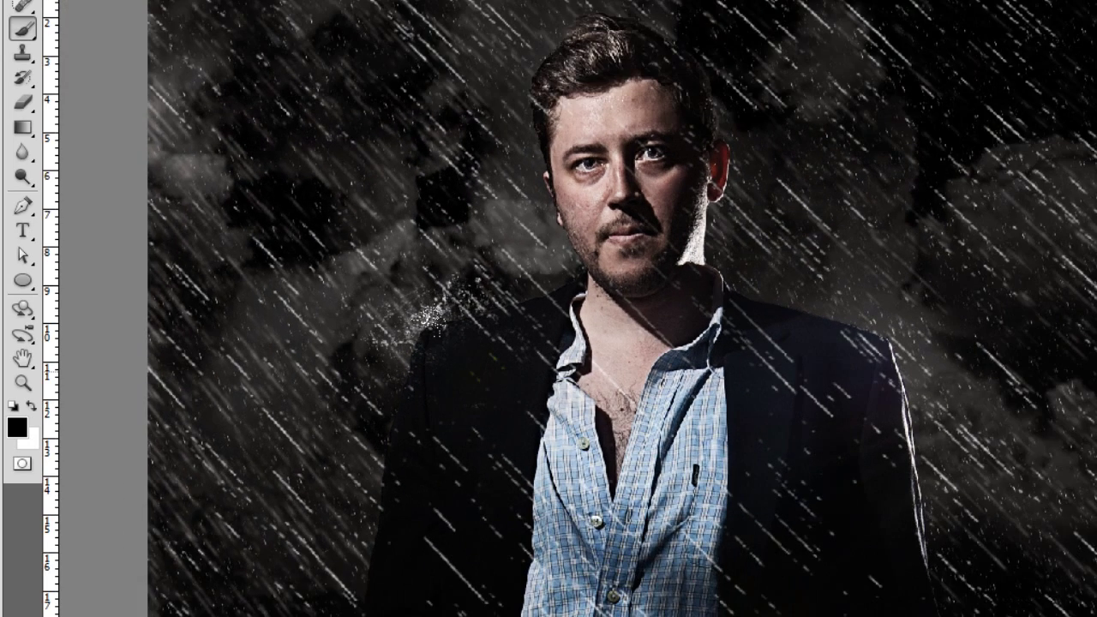
scroll(500, 392, down, 1)
click(446, 353)
drag(626, 437, 559, 417)
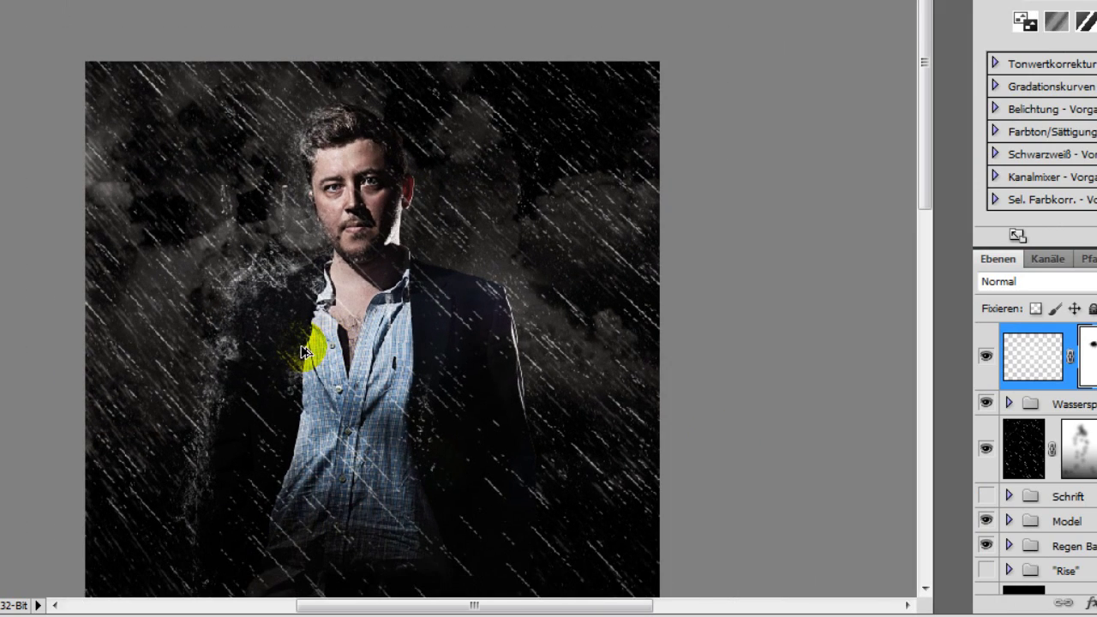
- Show the Schrift and "Rise" groups, revealing RISE and THE DARK KNIGHT RISES titles
scroll(303, 351, down, 2)
scroll(303, 351, down, 1)
scroll(303, 351, down, 2)
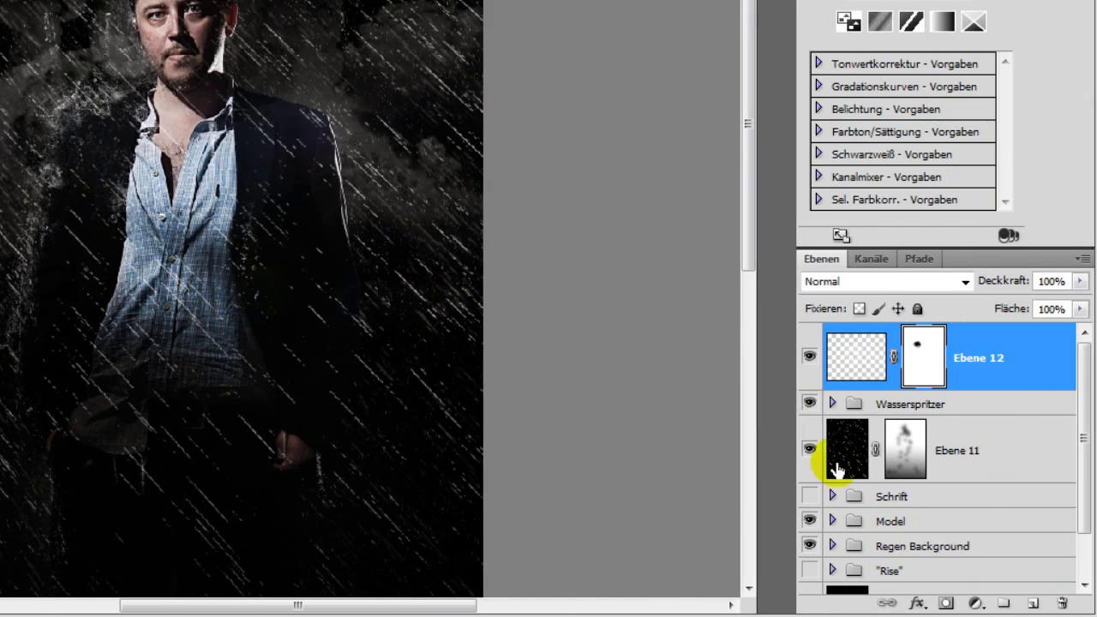
drag(811, 497, 810, 570)
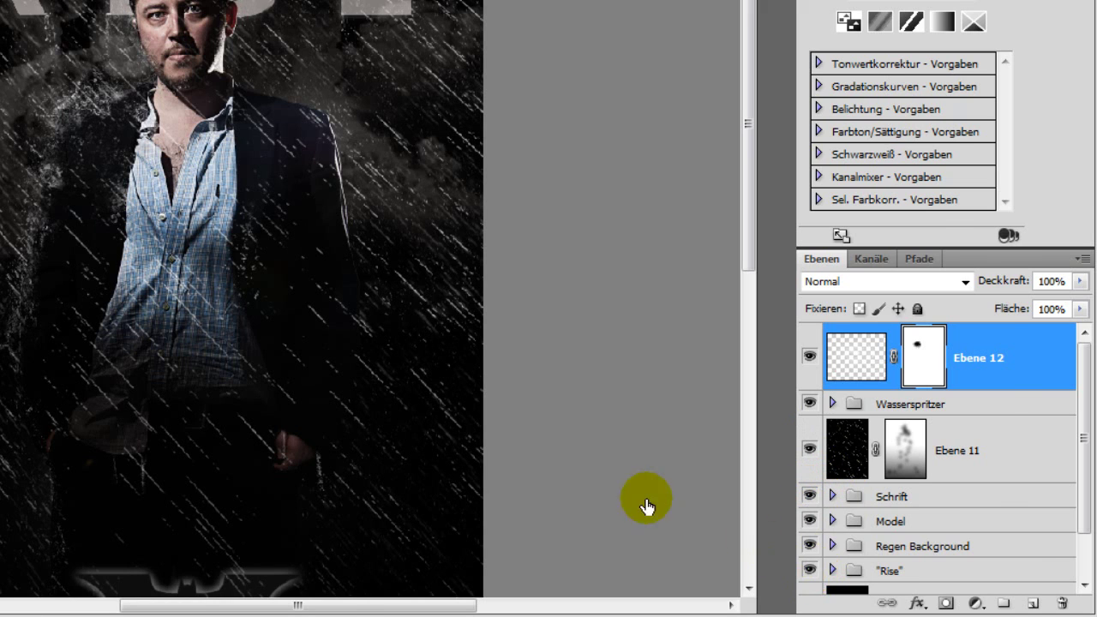